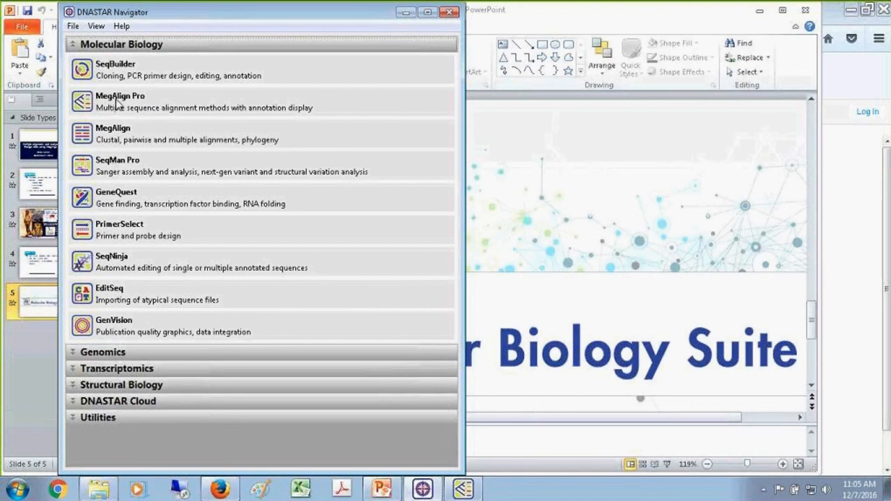
Switch to MegAlign Pro and add every sequence file from 195972535 to ku752563 in the 1 neanderthal data folder.
mouse_move(122, 101)
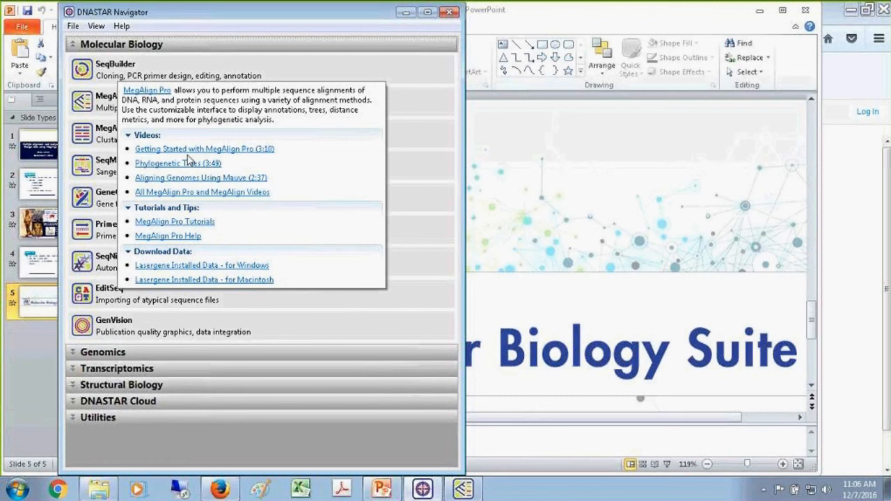
click(103, 108)
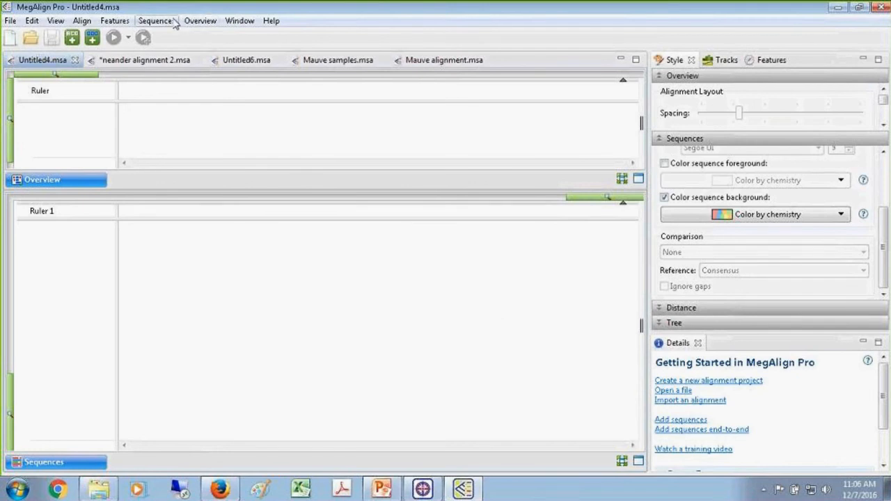
click(10, 22)
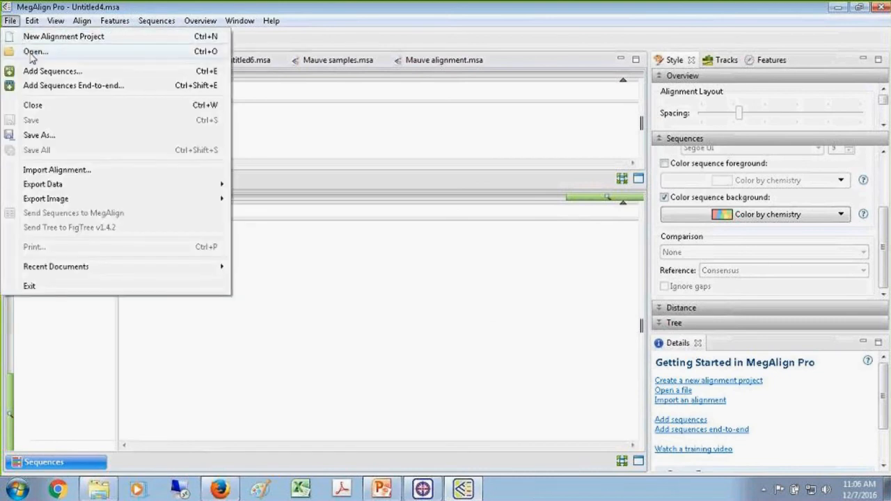
click(42, 71)
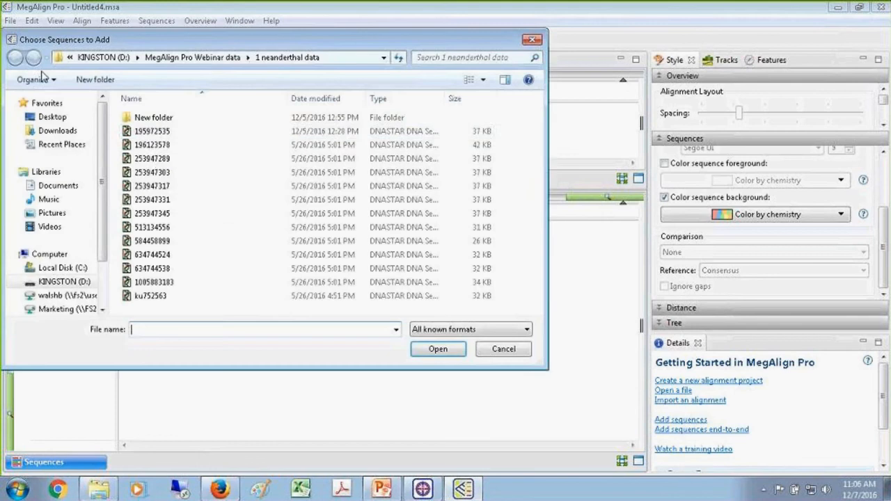
click(152, 132)
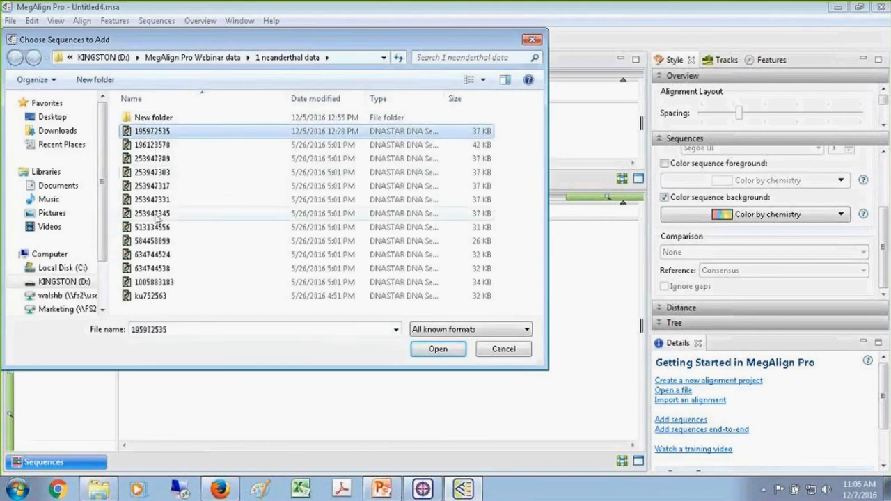
shift+click(152, 298)
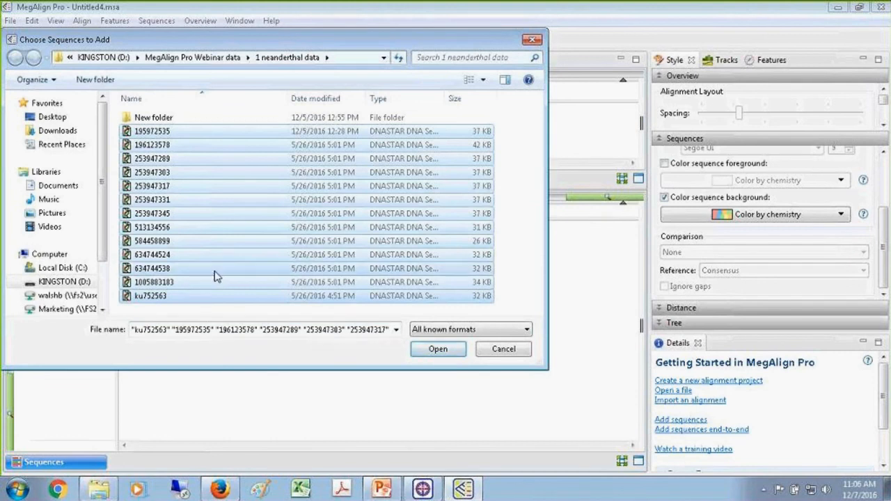
click(139, 134)
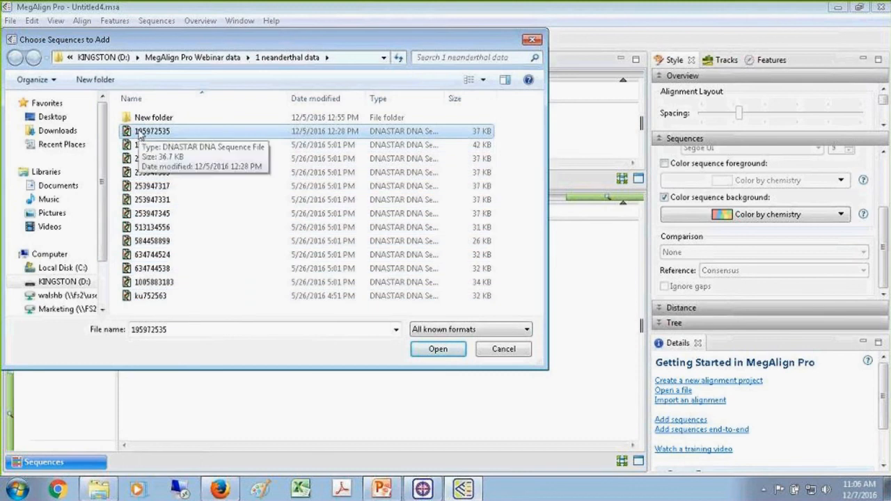
shift+click(141, 298)
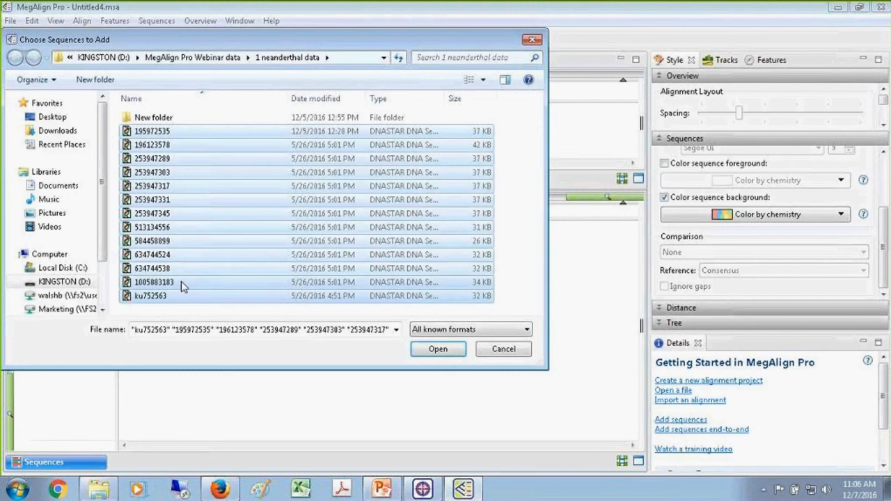
click(435, 349)
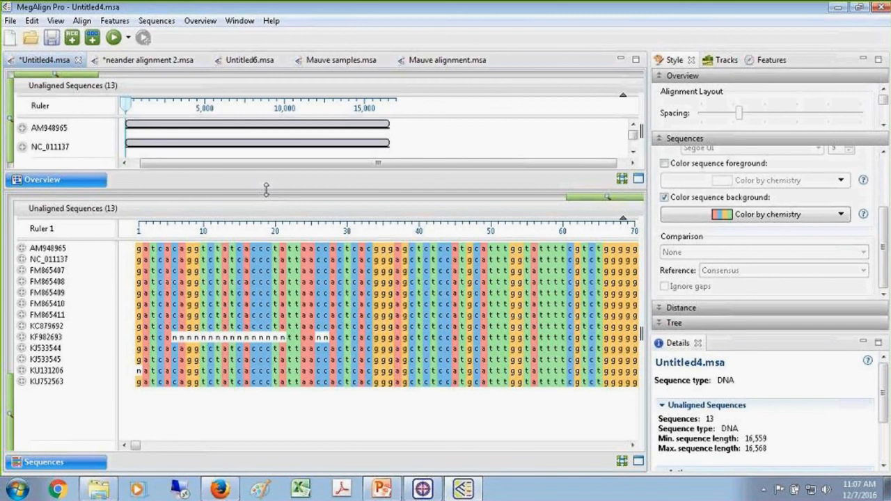
Enlarge the Overview area of the unaligned sequences and review the available alignment methods.
drag(265, 195, 263, 241)
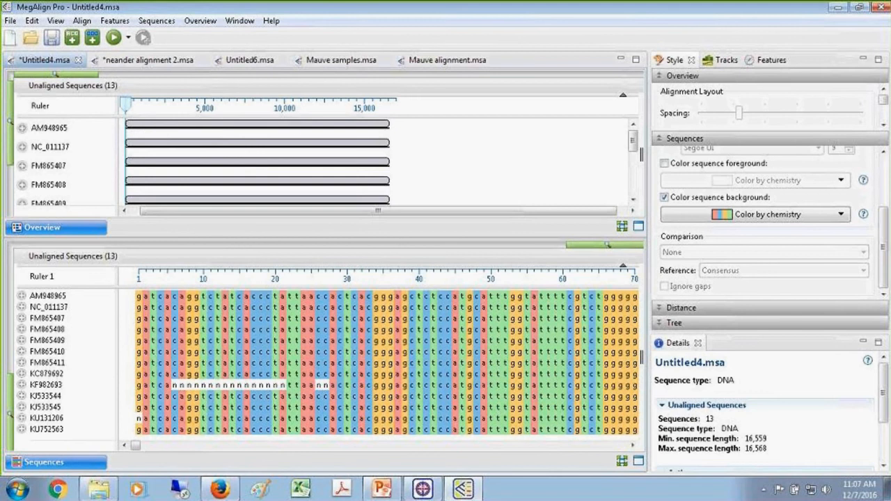
mouse_move(380, 131)
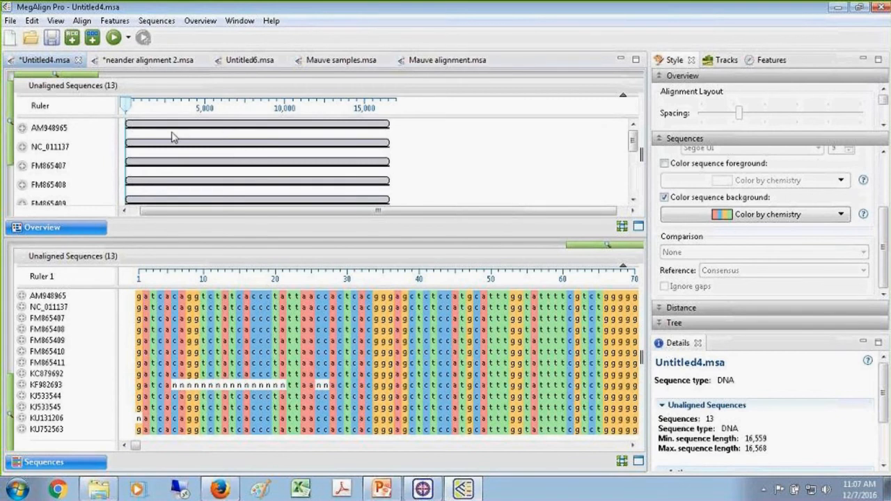
mouse_move(174, 136)
click(81, 21)
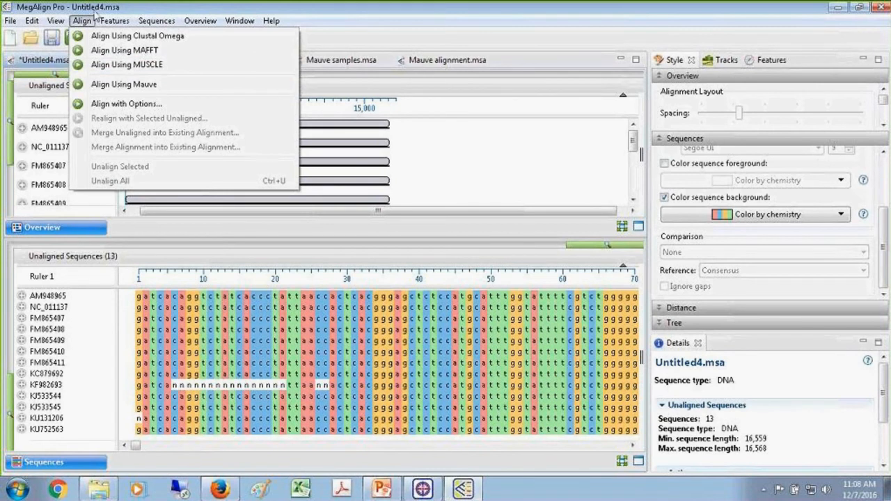
click(120, 9)
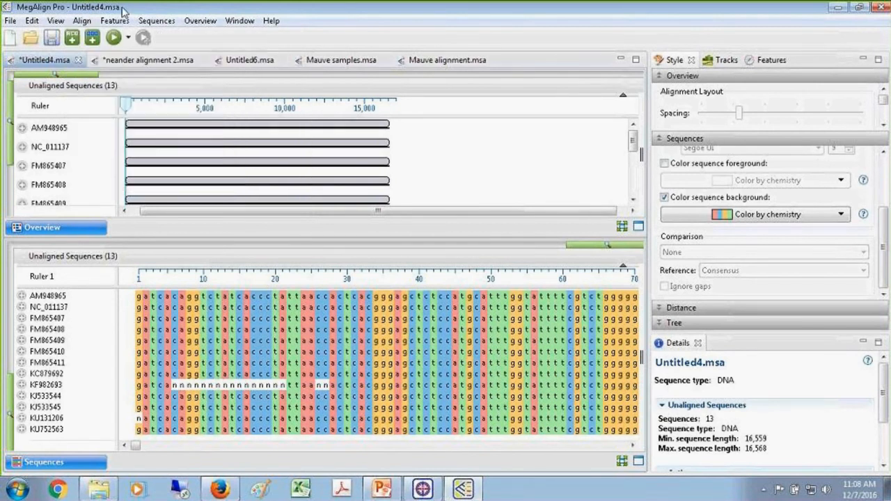
Switch to the neander alignment 2.msa project and enlarge its Overview and the sequence list above the Sequence Logo.
click(111, 59)
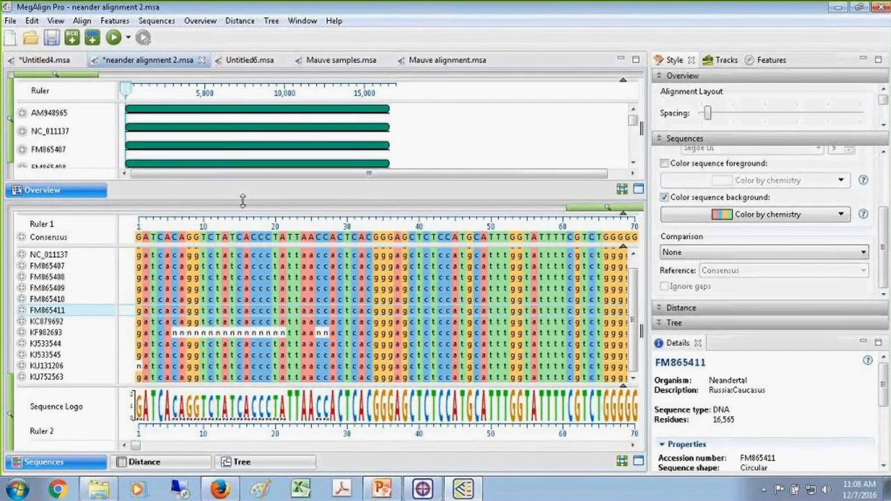
drag(242, 201, 243, 213)
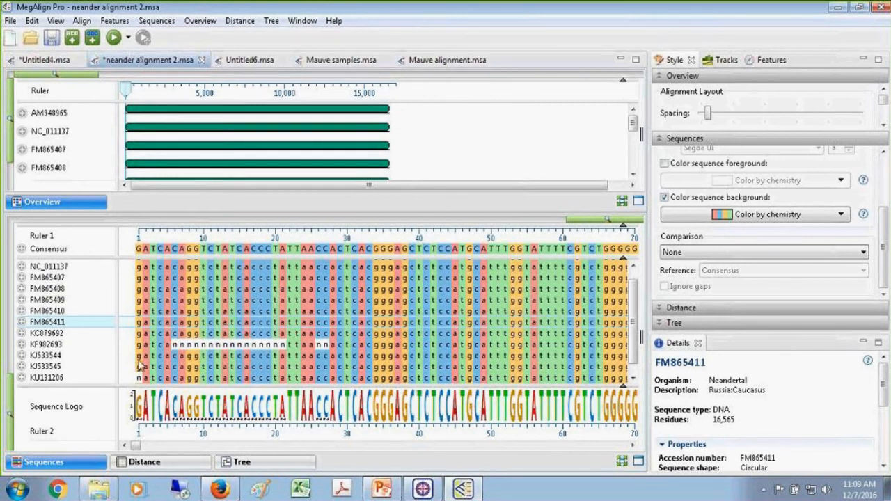
drag(166, 388, 165, 412)
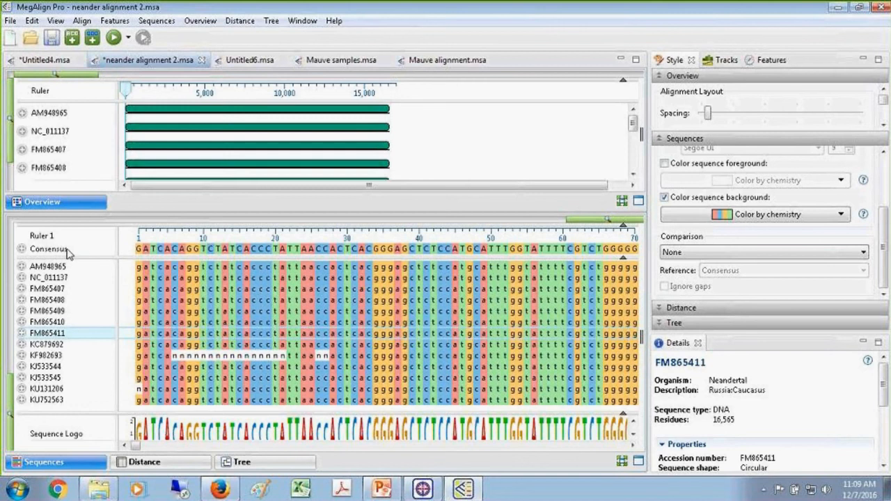
Relabel all sequences from AM948965 to KU752563 with the Organism and Description fields, removing Default name from the label.
click(60, 270)
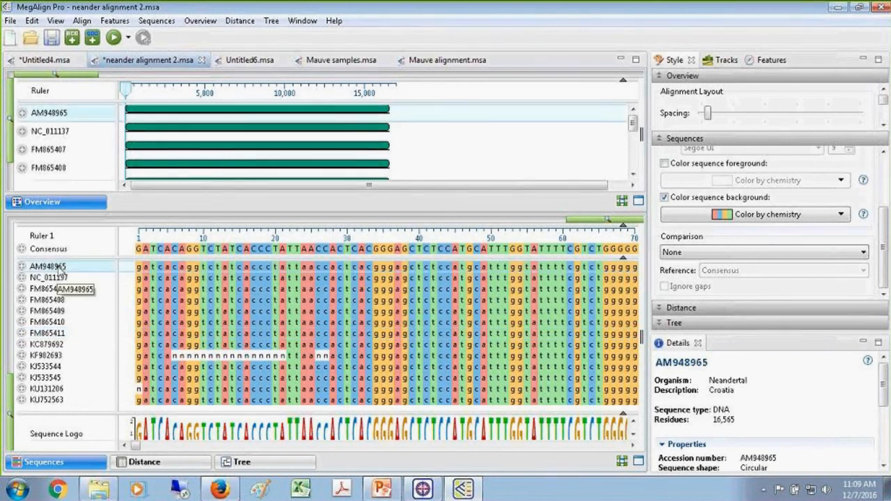
shift+click(50, 400)
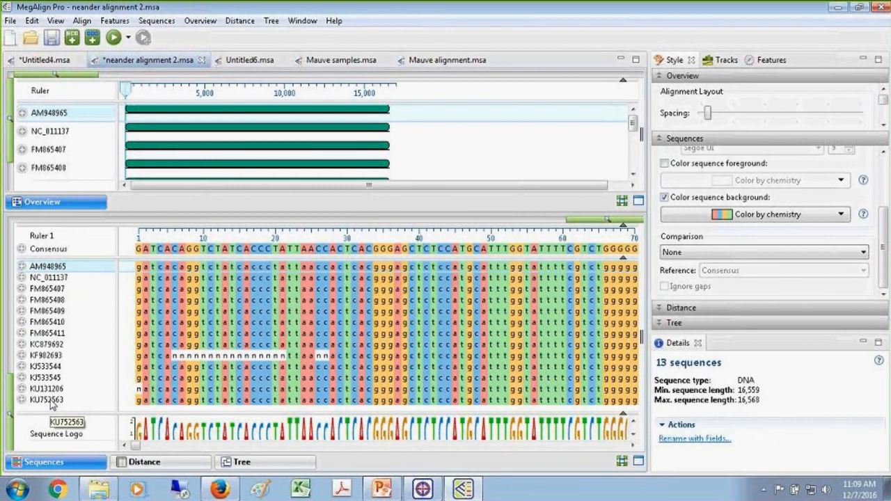
right_click(53, 317)
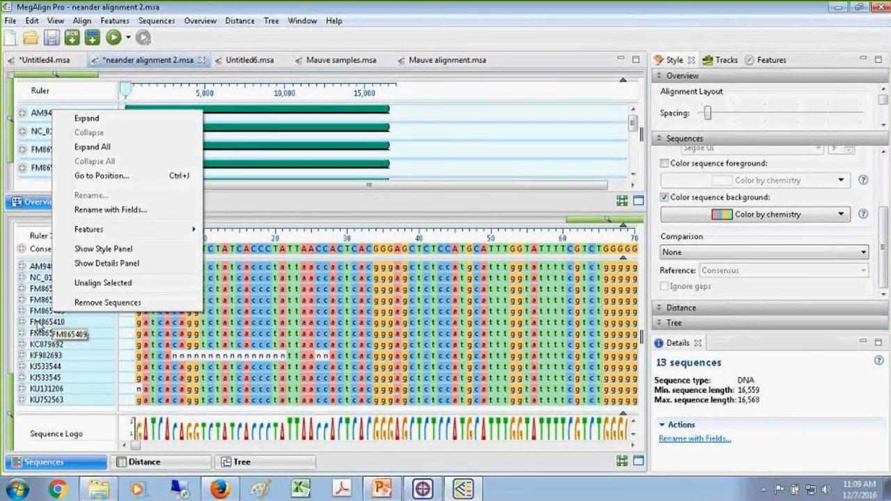
right_click(39, 325)
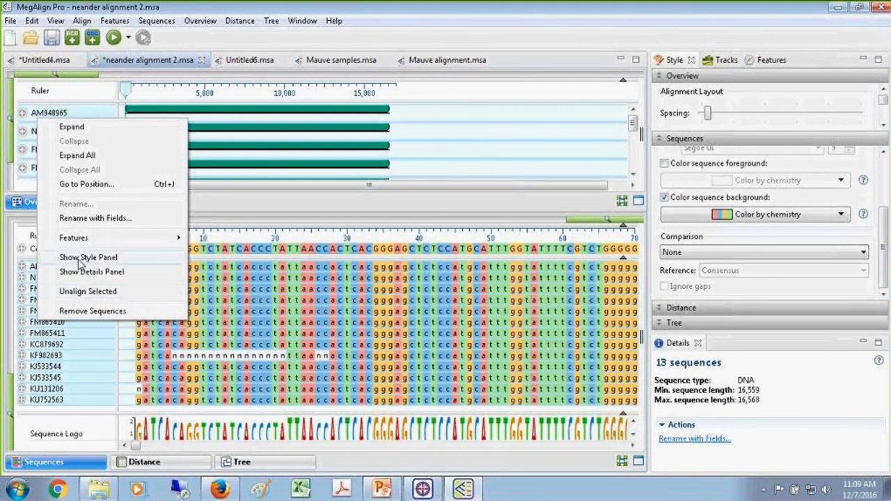
mouse_move(95, 230)
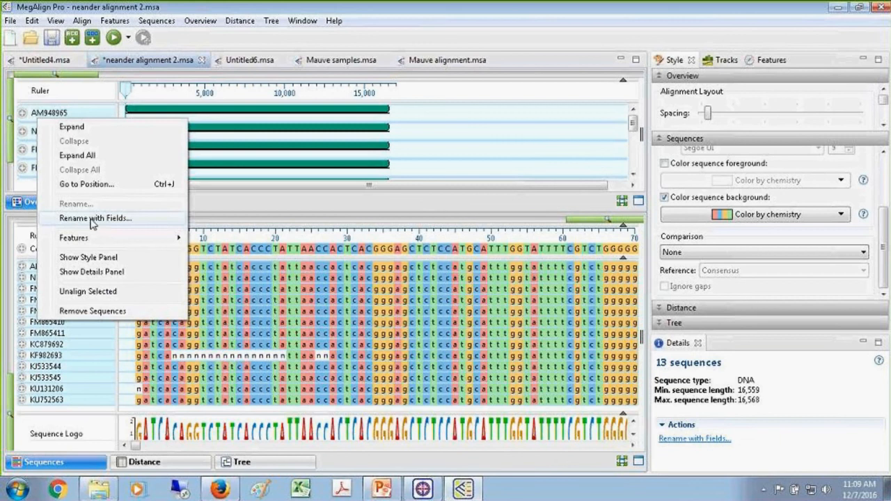
click(95, 221)
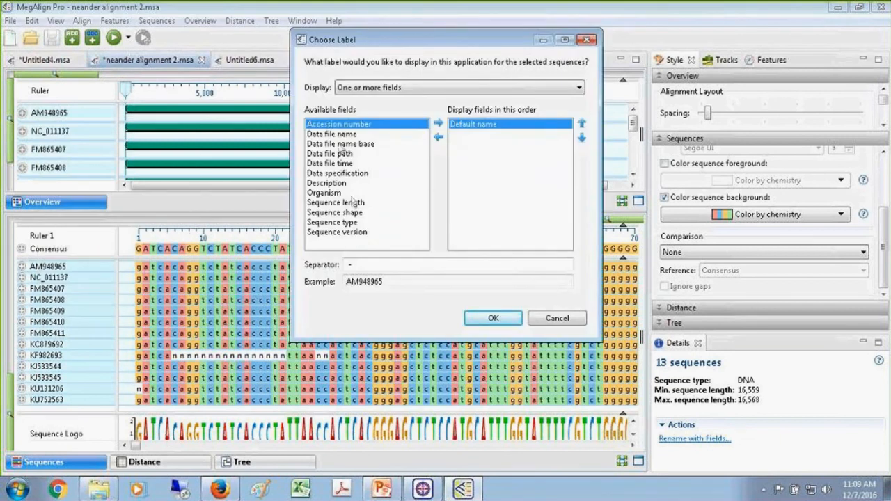
click(439, 137)
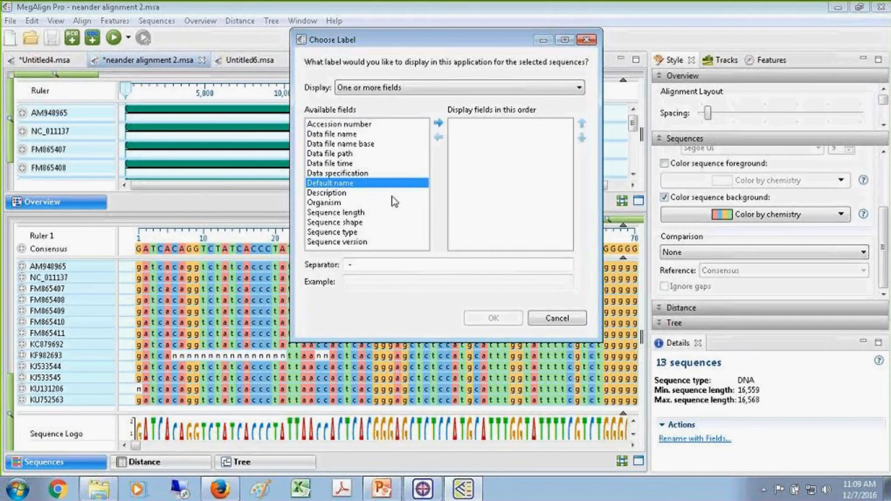
click(330, 206)
click(439, 124)
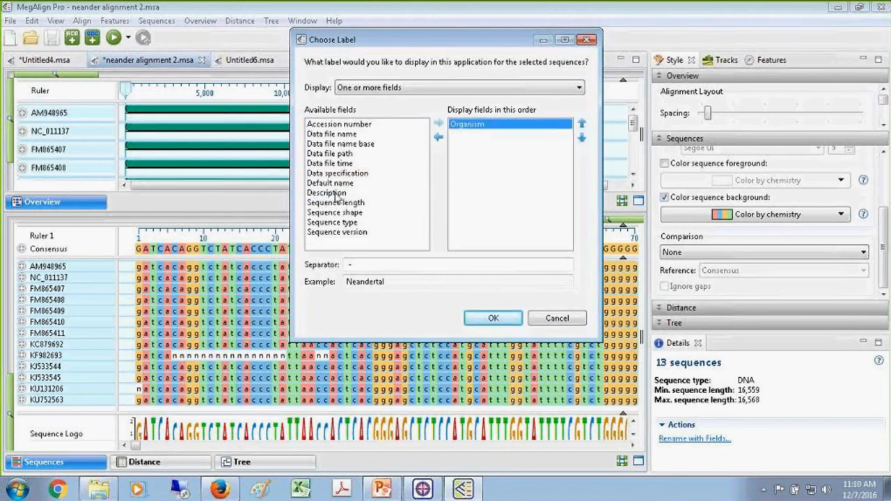
click(338, 193)
click(439, 124)
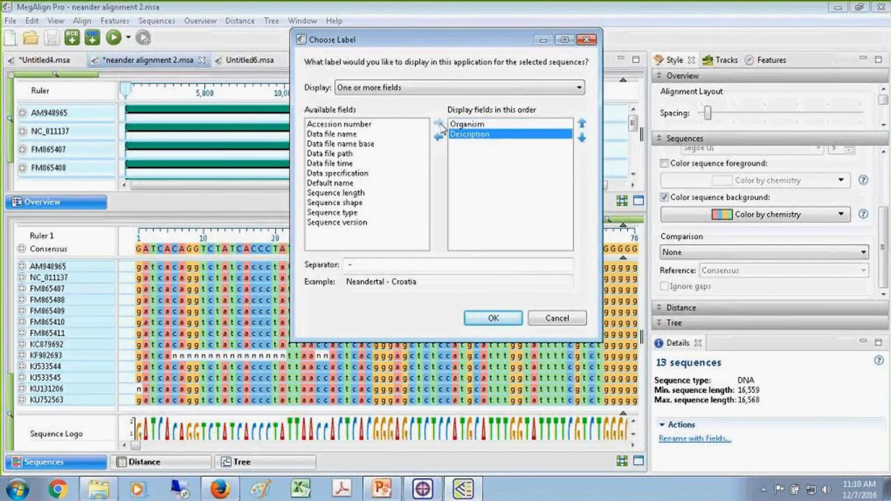
click(491, 318)
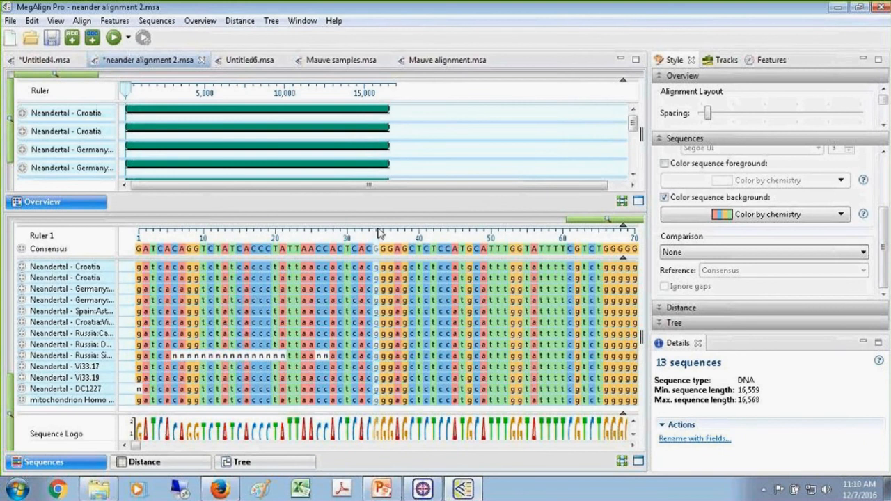
Select the first Neandertal - Croatia sequence and slightly widen the name column in the Sequences view.
click(82, 272)
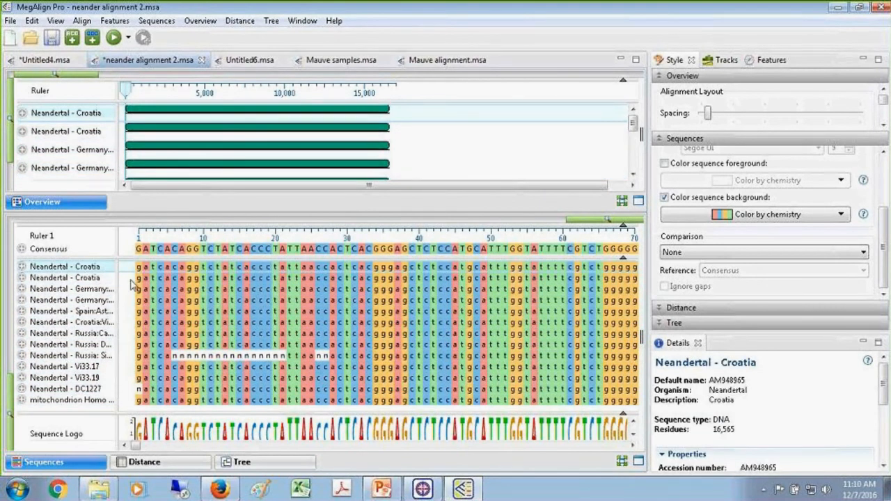
drag(120, 287, 130, 285)
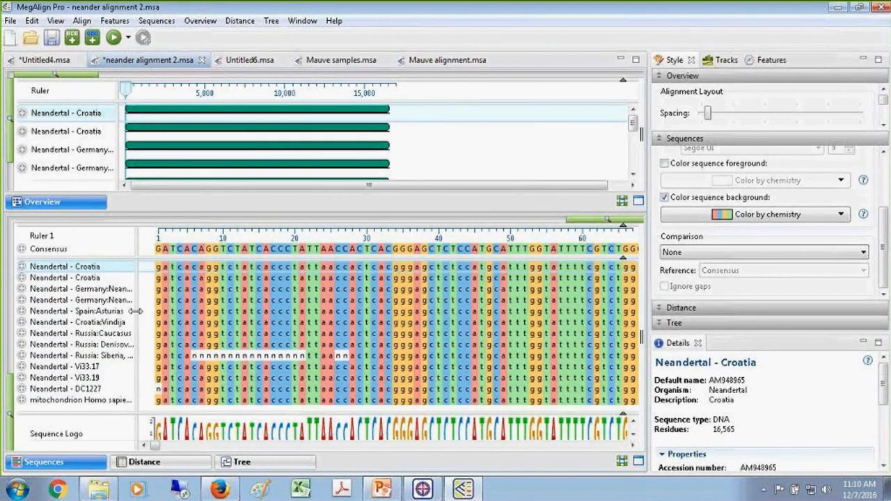
drag(137, 316, 122, 311)
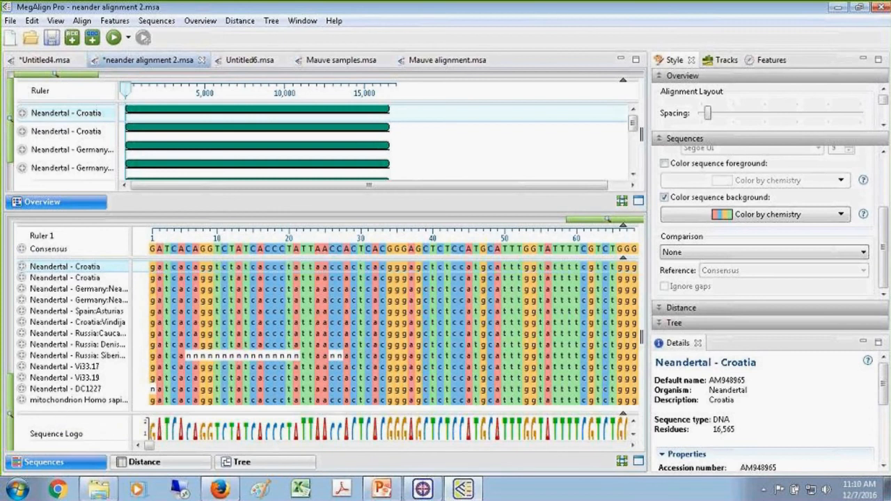
Rename the mitochondrion Homo sapiens sequence with the custom label "Human".
right_click(55, 404)
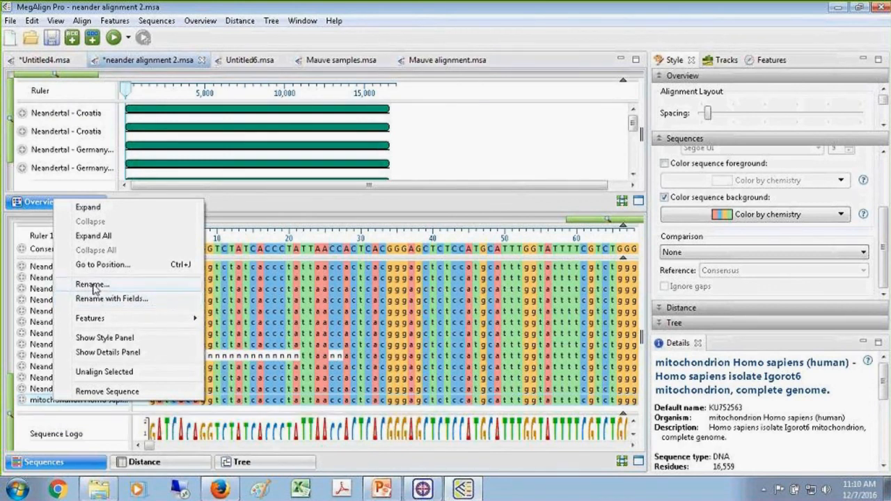
click(93, 285)
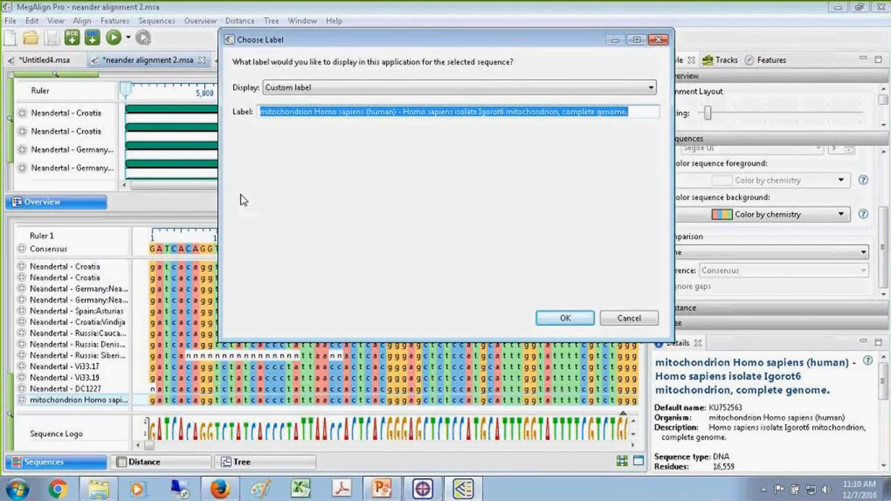
text(Hu)
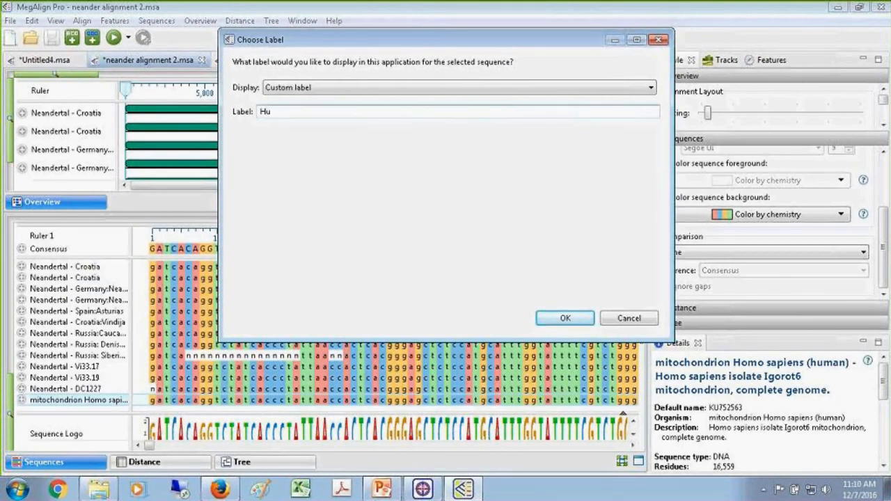
text(man)
key(Return)
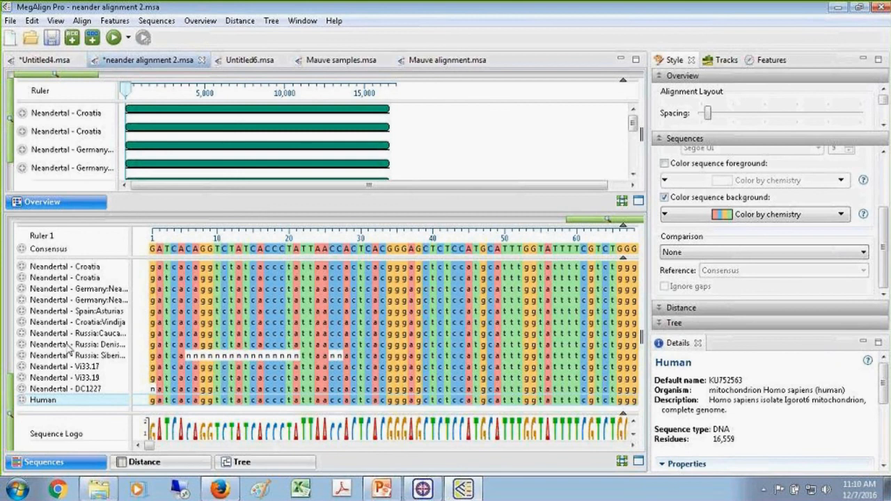
Examine the alignment's track options and its list of feature types.
click(236, 309)
click(724, 61)
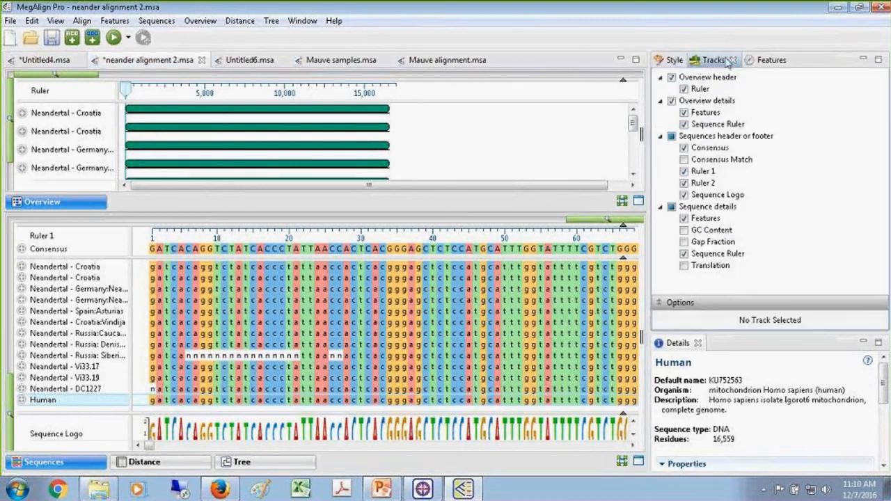
click(773, 61)
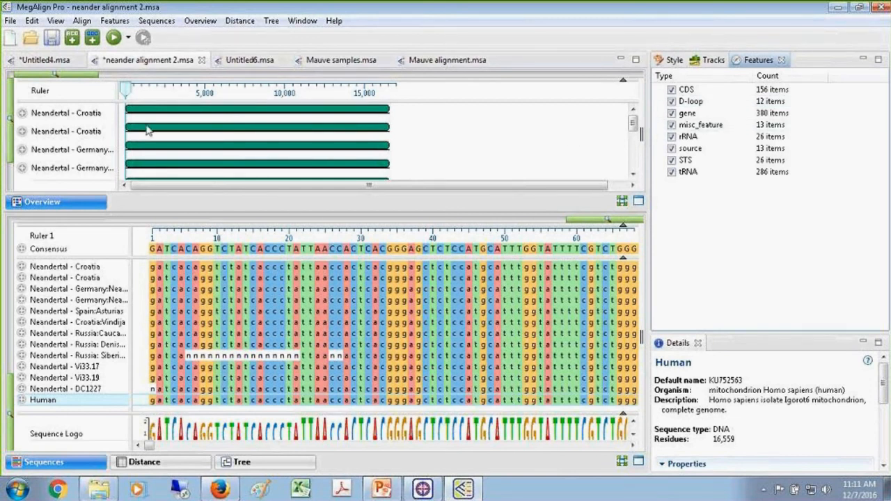
Expand the first Neandertal - Croatia sequence's features in the Overview and Sequences views and jump to about position 3,560 in the ND1 gene.
click(21, 113)
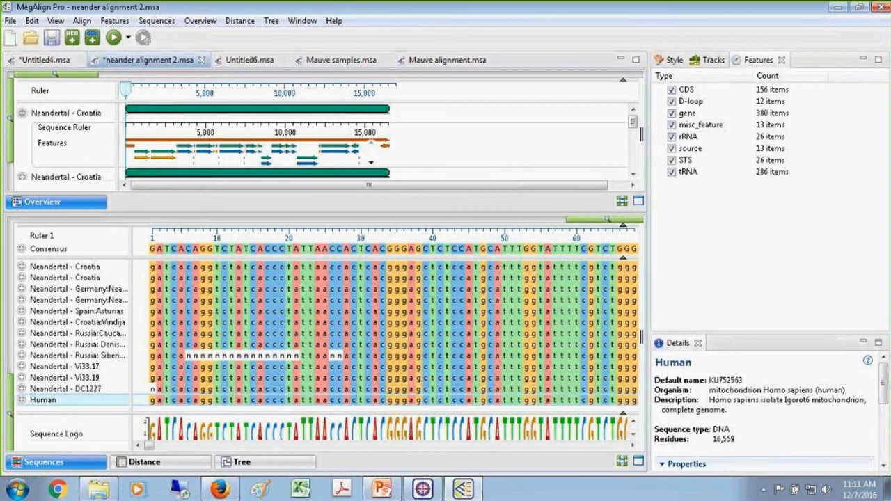
click(82, 76)
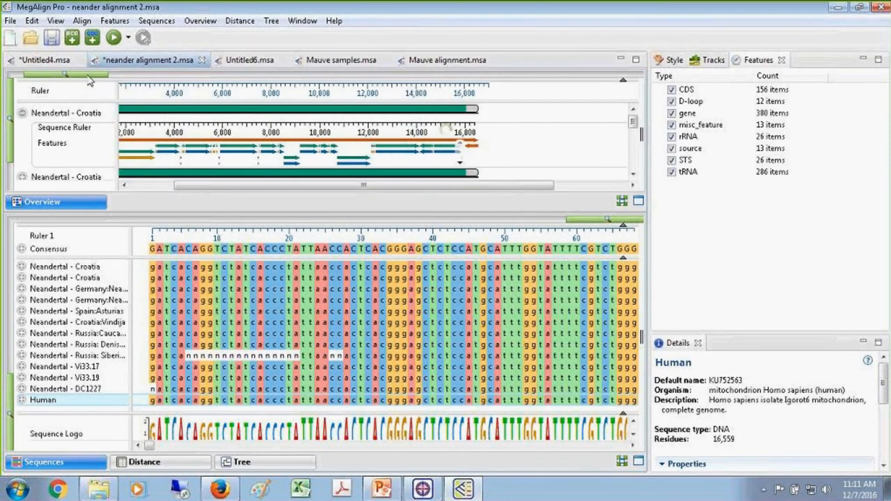
drag(183, 190, 128, 188)
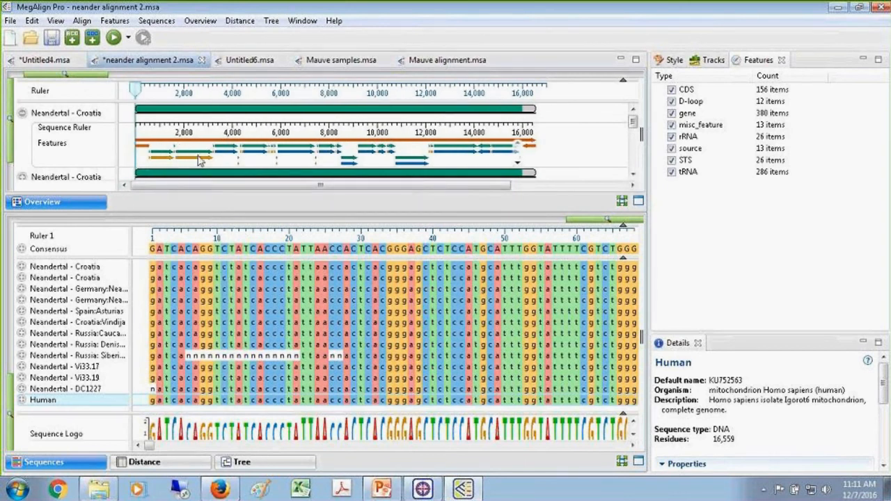
click(21, 266)
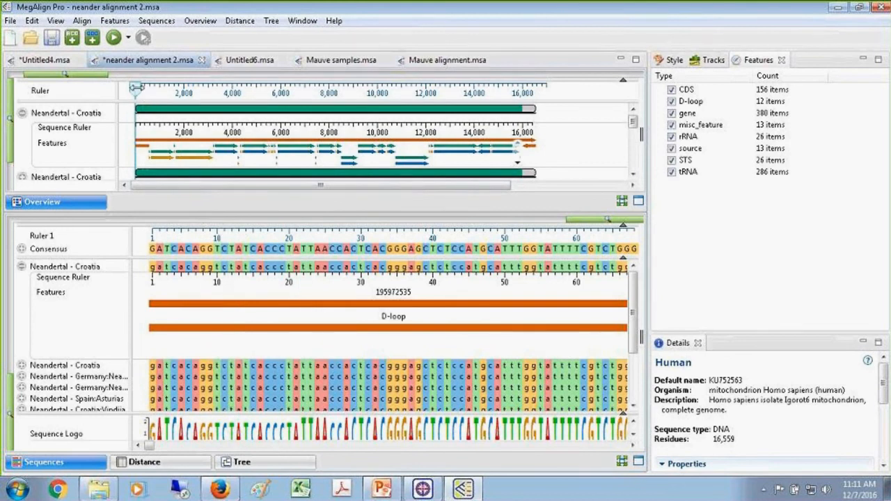
drag(136, 88, 222, 91)
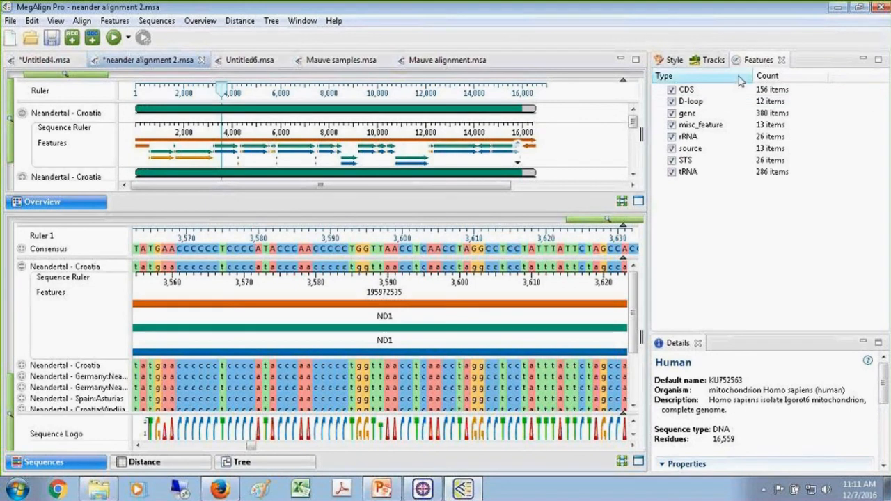
Hide the CDS features in the alignment and show them again.
click(672, 89)
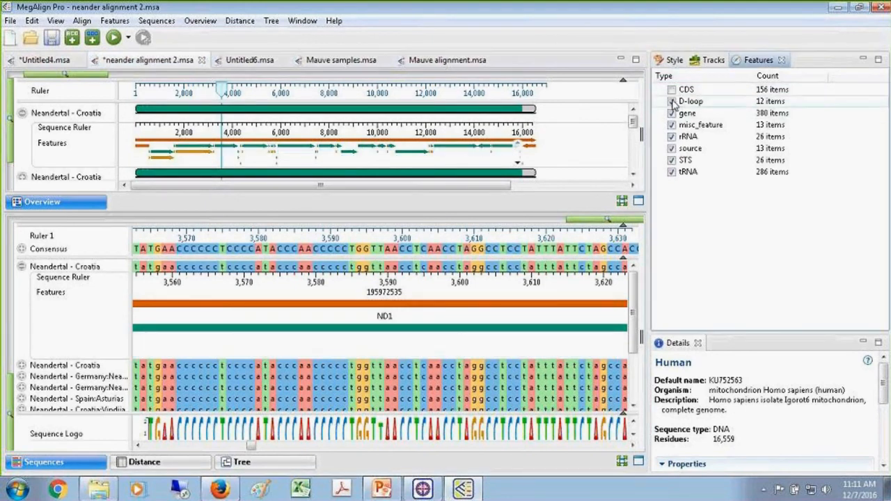
click(672, 173)
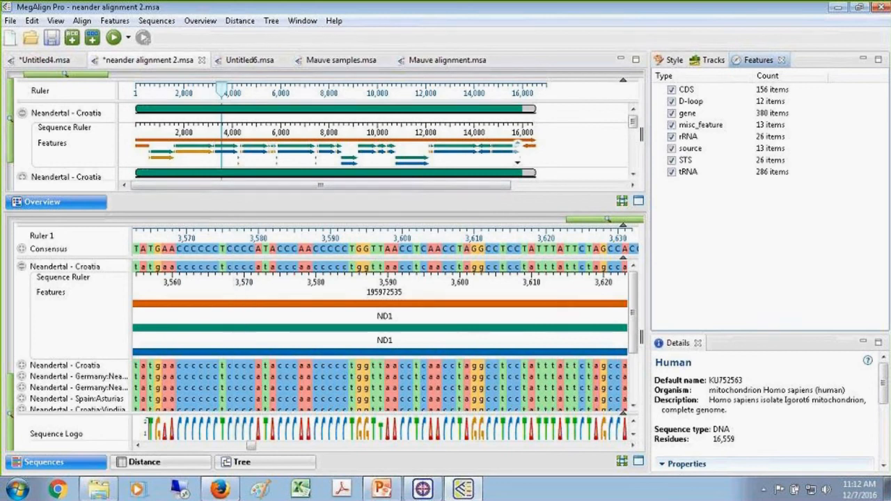
Collapse the first Neandertal - Croatia details in both views and move the Human sequence to the top of the alignment.
click(22, 267)
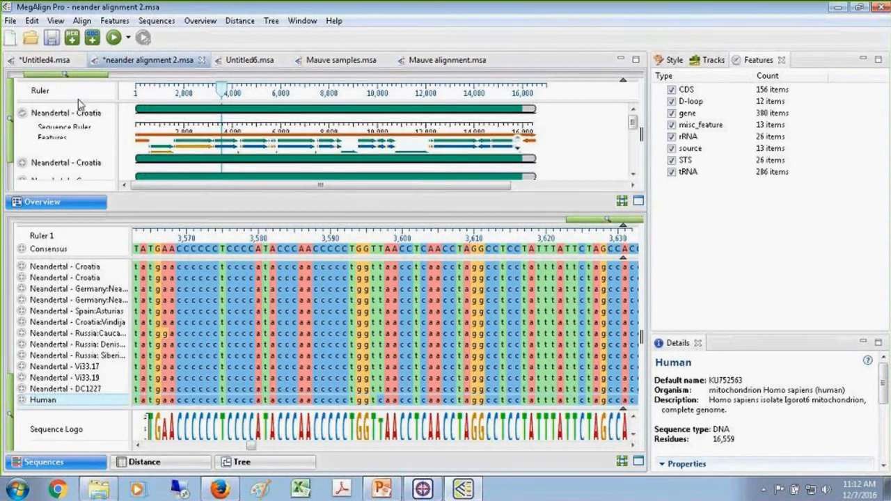
click(23, 114)
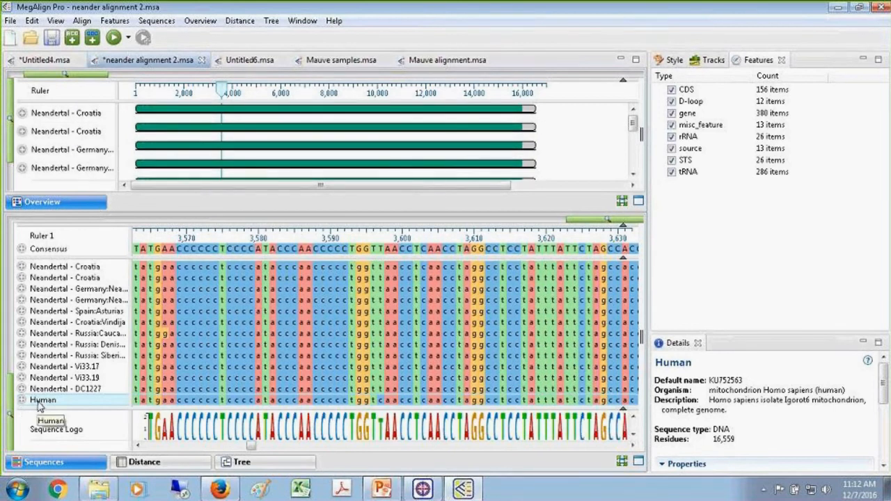
drag(40, 402, 59, 272)
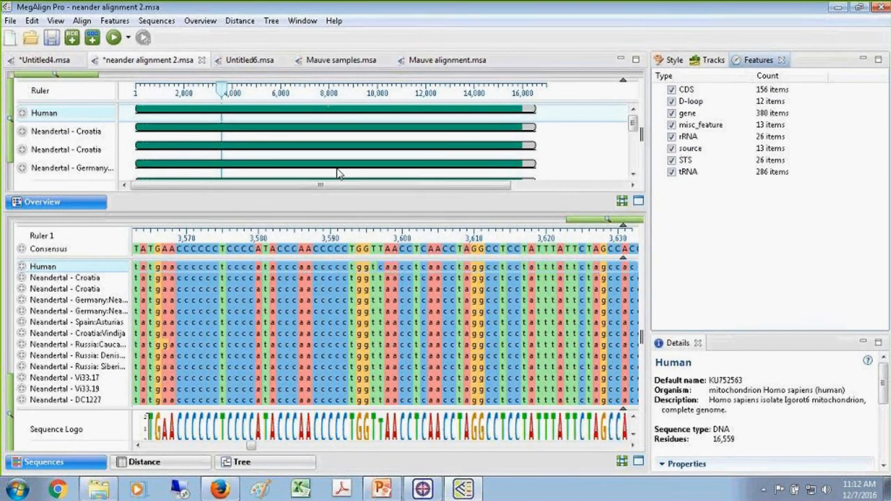
click(201, 267)
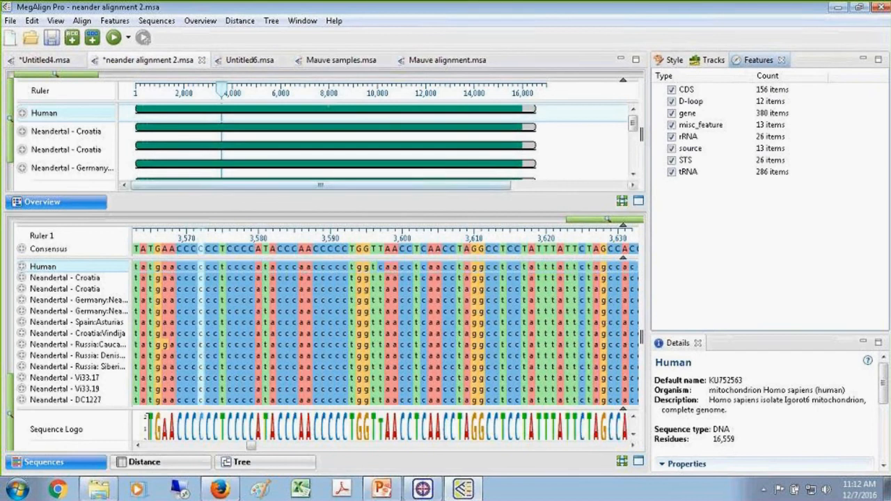
Hide the Consensus and Ruler 2 tracks of the Sequences view.
click(712, 62)
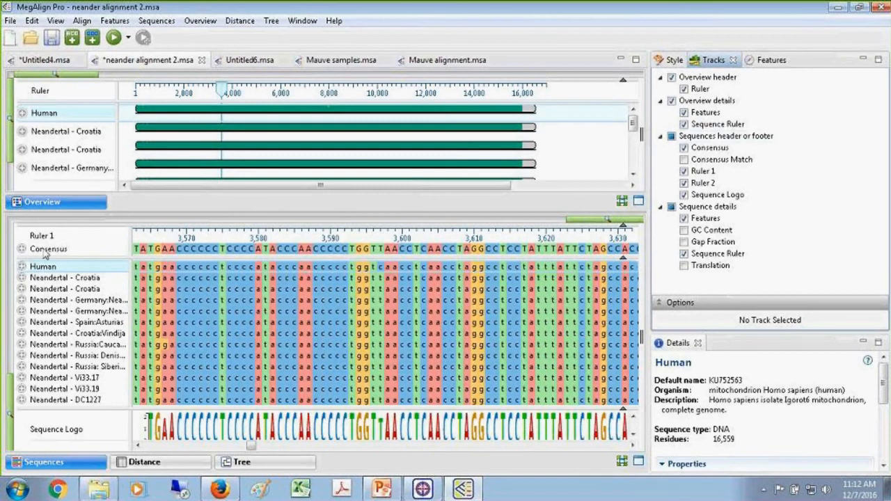
click(684, 148)
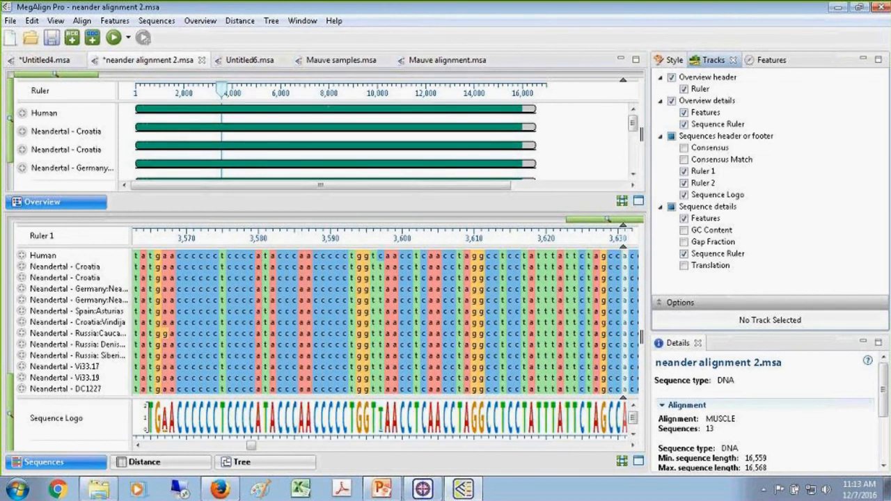
click(684, 183)
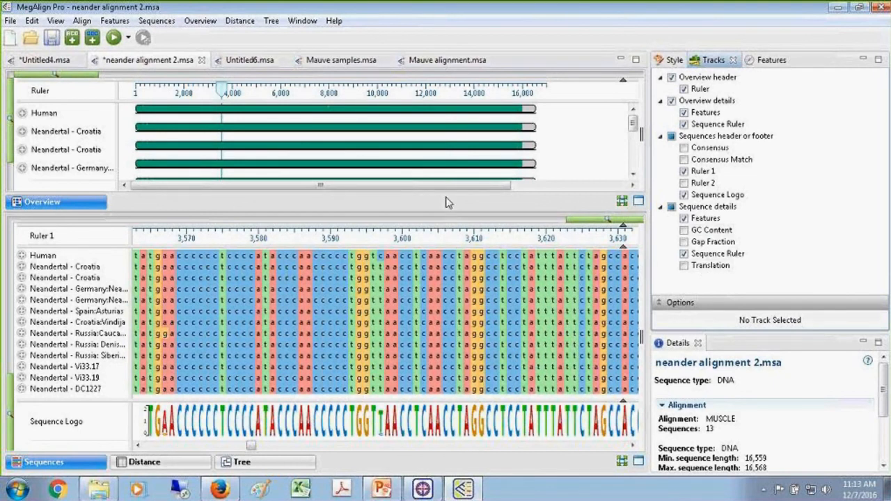
Show the Consensus Match track temporarily to check for mismatches along the alignment between about positions 4,500 and 4,930.
click(685, 159)
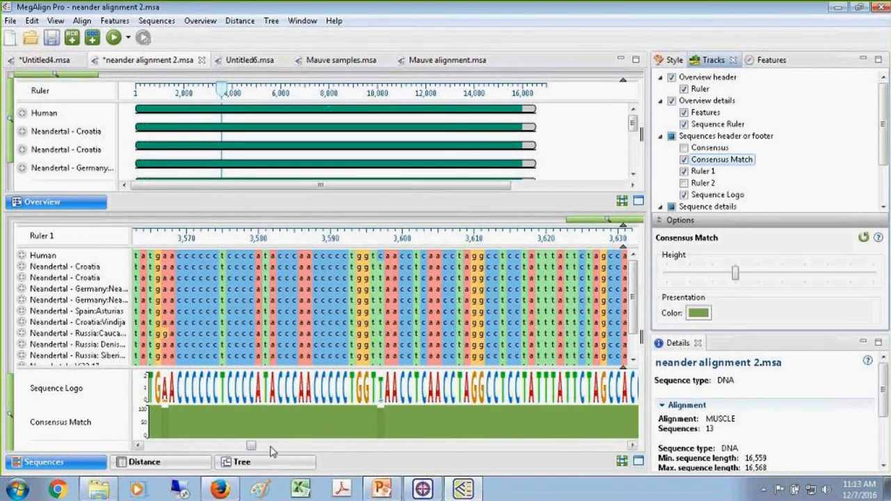
drag(252, 446, 278, 446)
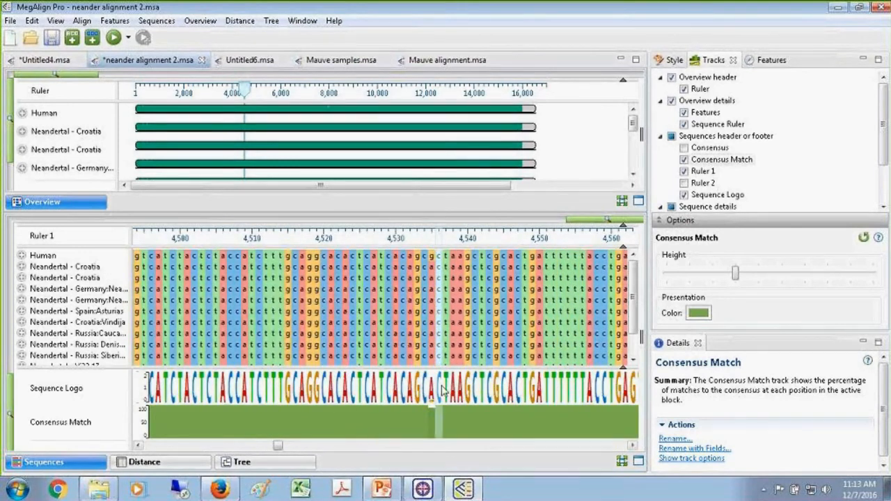
mouse_move(429, 415)
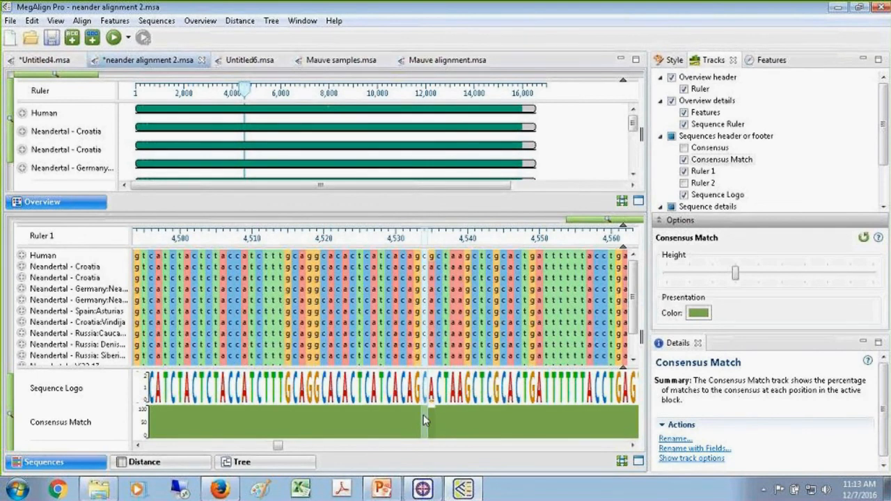
click(339, 446)
click(345, 446)
click(347, 447)
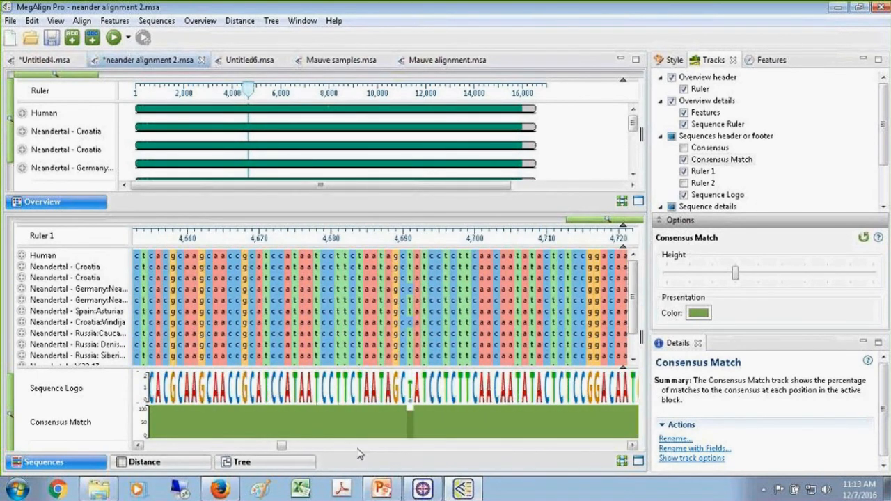
click(358, 448)
click(369, 448)
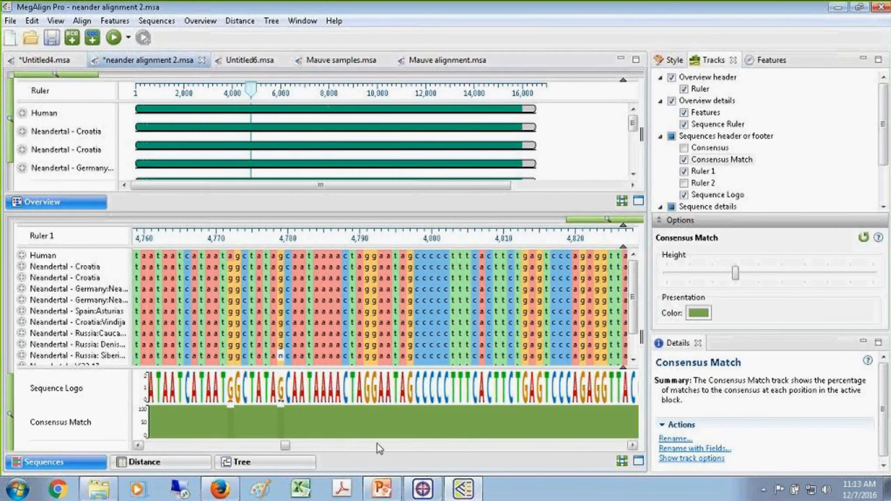
click(377, 448)
click(376, 450)
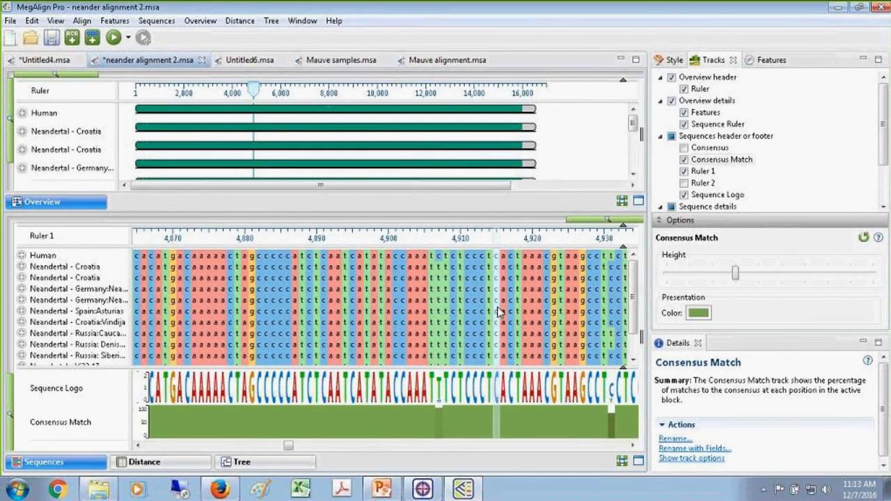
click(685, 160)
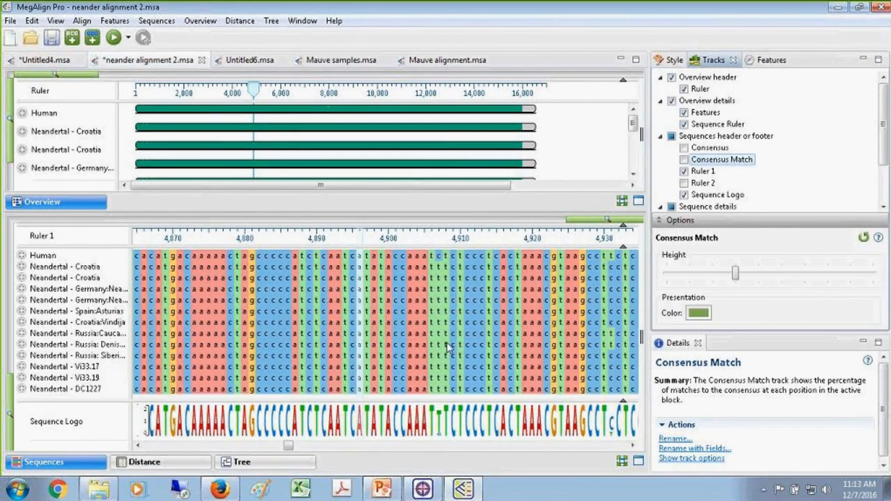
Reduce the Overview's alignment layout spacing to its minimum.
click(671, 62)
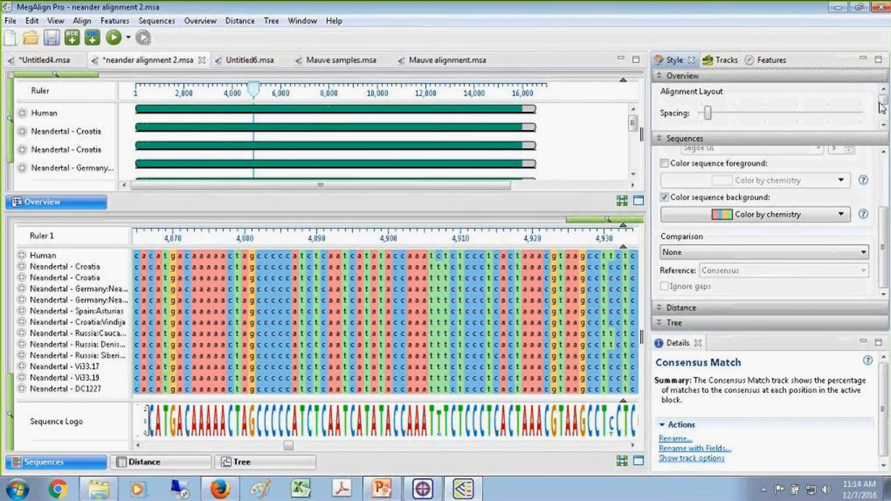
scroll(882, 106, down, 1)
drag(746, 137, 737, 209)
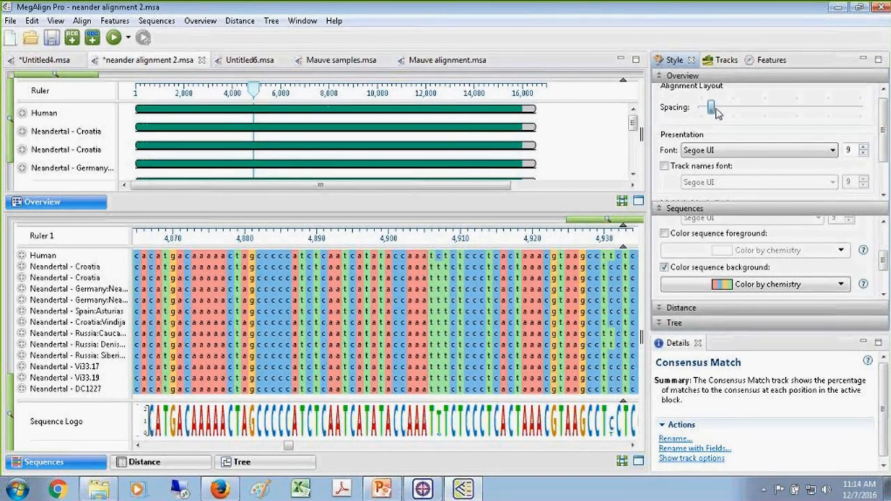
drag(715, 108, 702, 108)
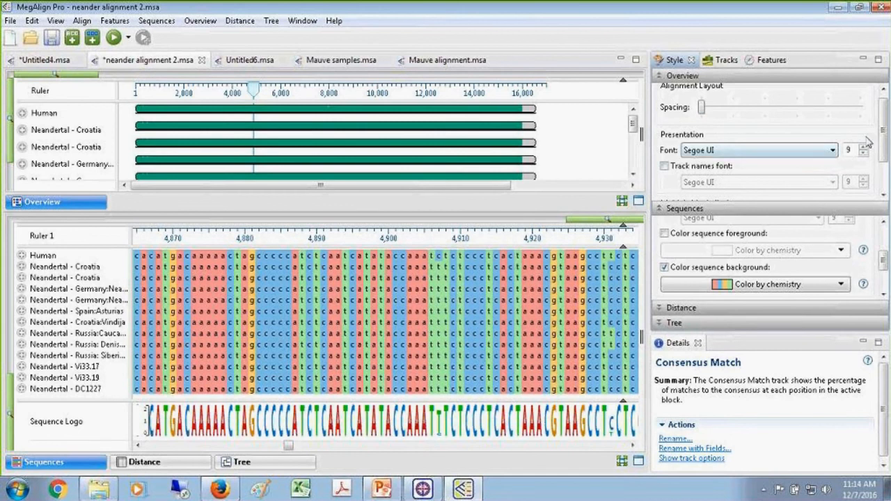
Try the Zappo scheme as the sequence background color and return to Color by chemistry.
drag(883, 149, 883, 104)
drag(740, 209, 737, 180)
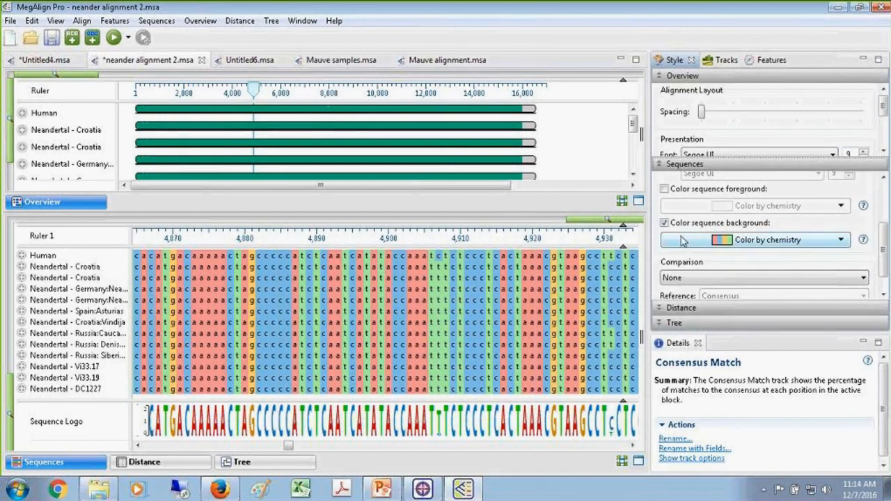
drag(887, 244, 886, 210)
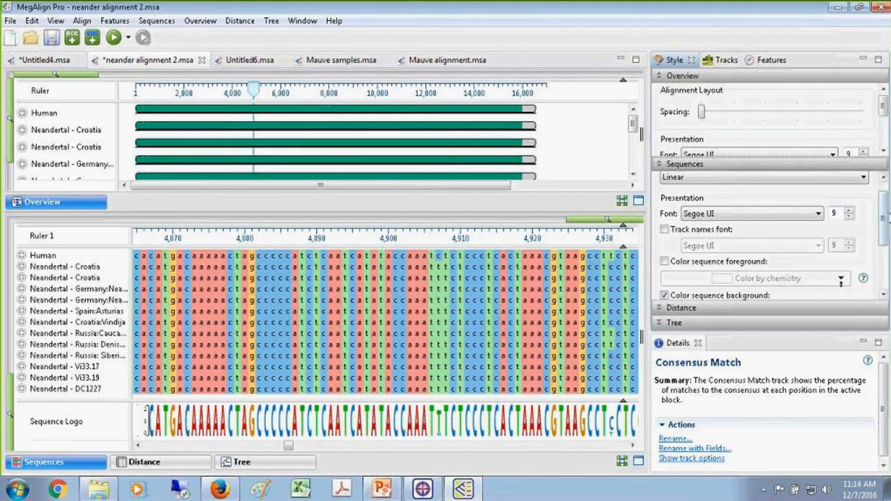
drag(885, 224, 886, 269)
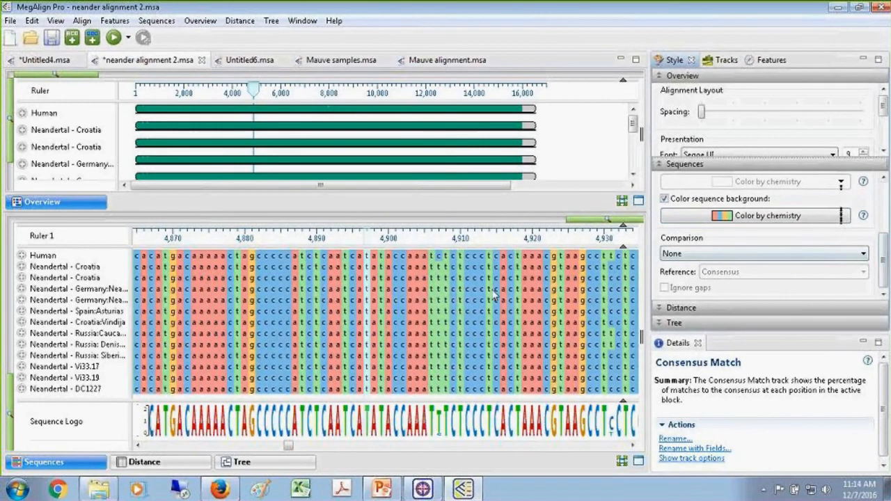
click(841, 215)
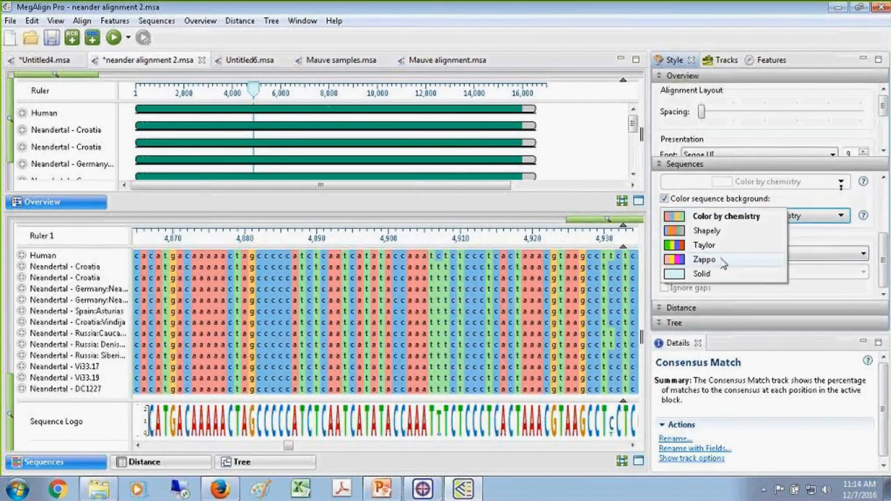
click(718, 255)
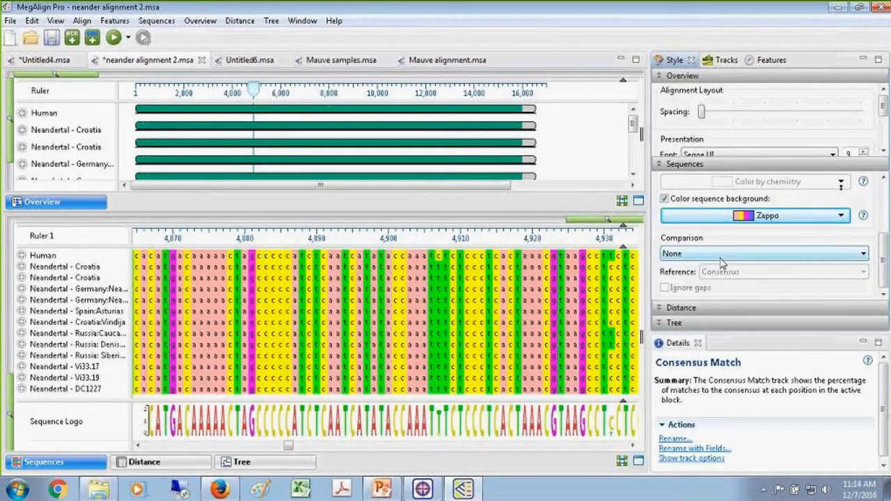
click(841, 216)
click(722, 217)
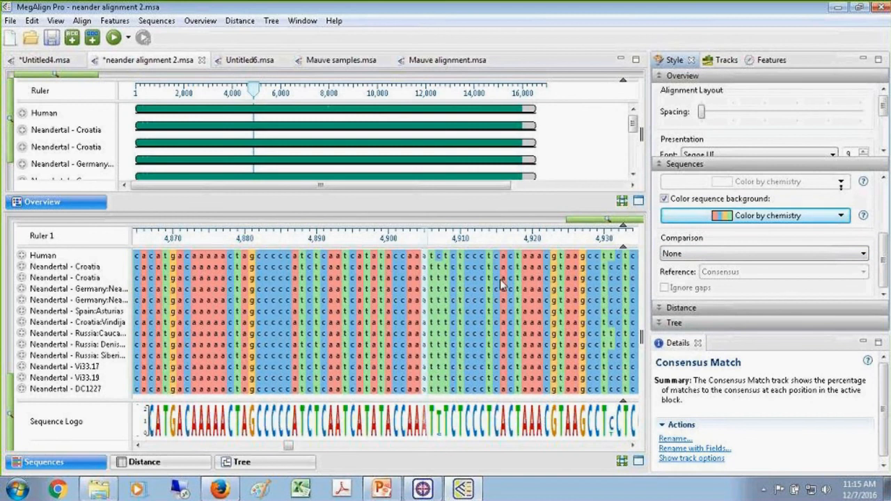
Set the sequence comparison to Show only differences from reference with Human as the reference, and browse the alignment to about position 5,000.
click(863, 255)
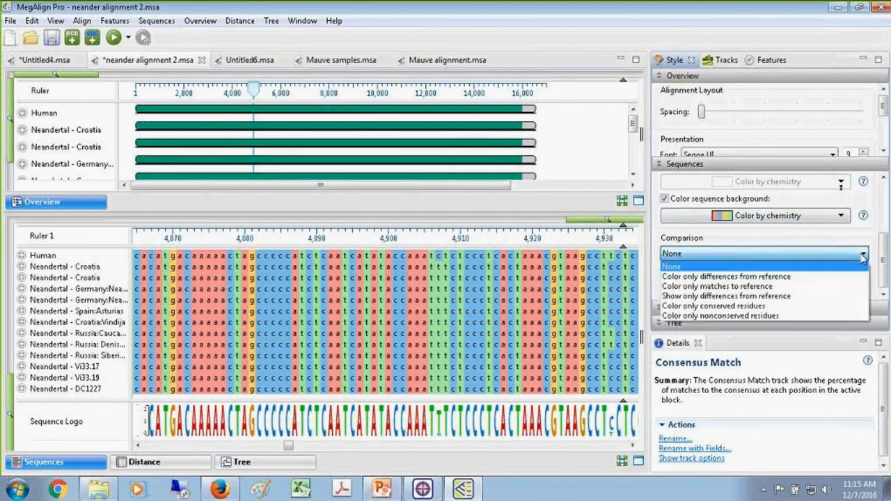
click(699, 298)
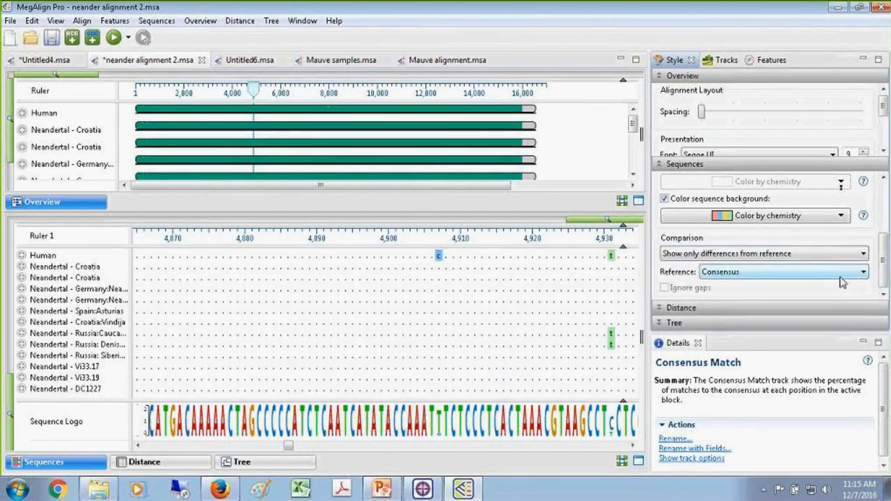
click(863, 273)
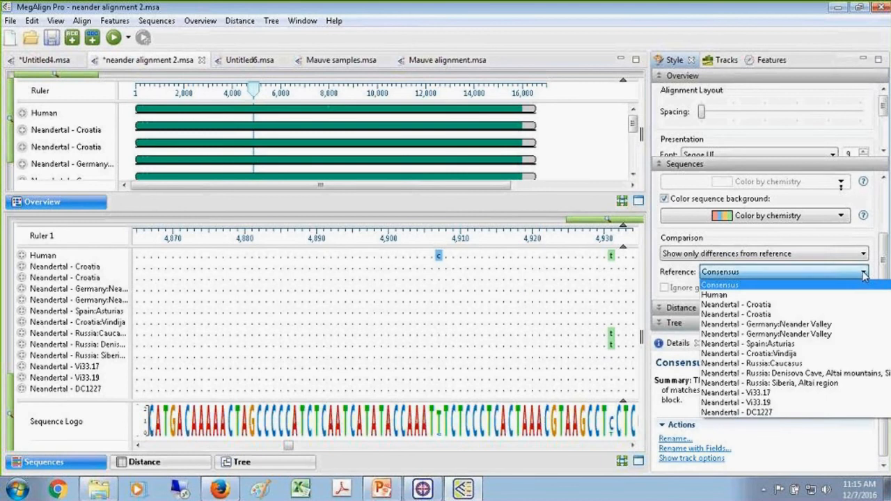
click(770, 297)
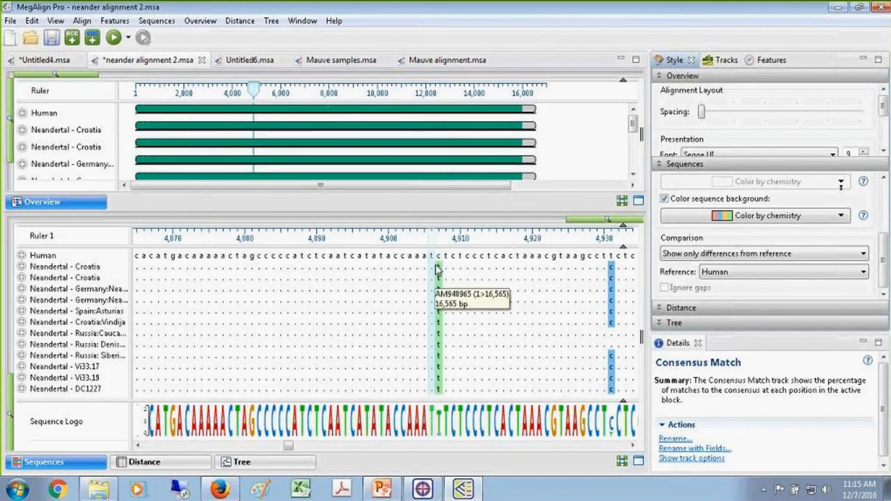
click(333, 446)
click(379, 449)
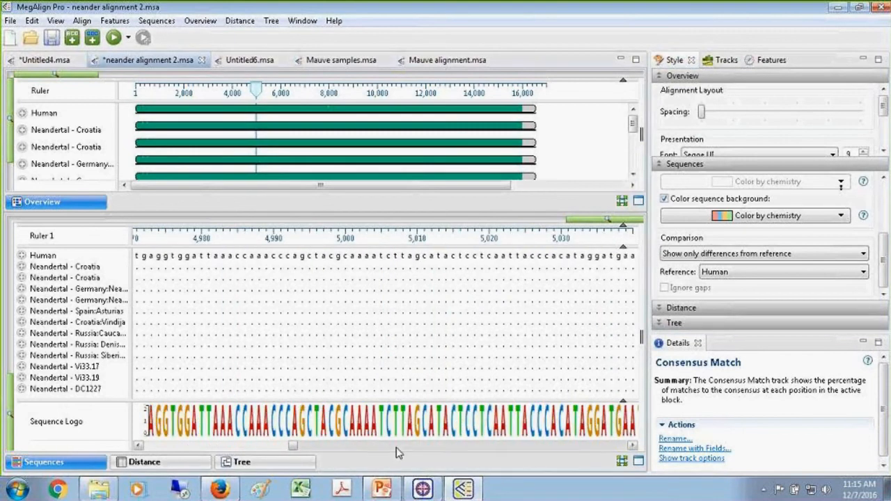
Browse the alignment from about position 5,000 to 5,510 for Neandertal differences from Human, and review the available comparison modes.
click(400, 449)
click(418, 449)
click(418, 449)
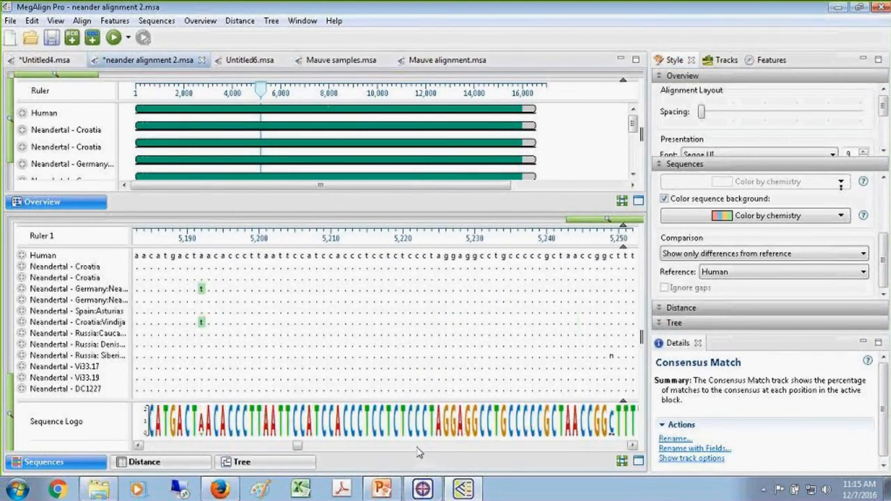
click(418, 449)
click(418, 449)
click(418, 449)
click(418, 449)
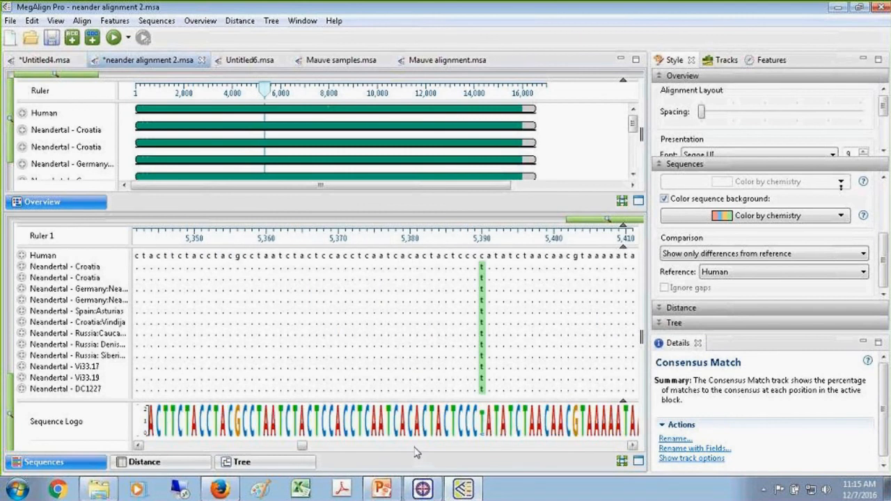
click(502, 448)
click(502, 448)
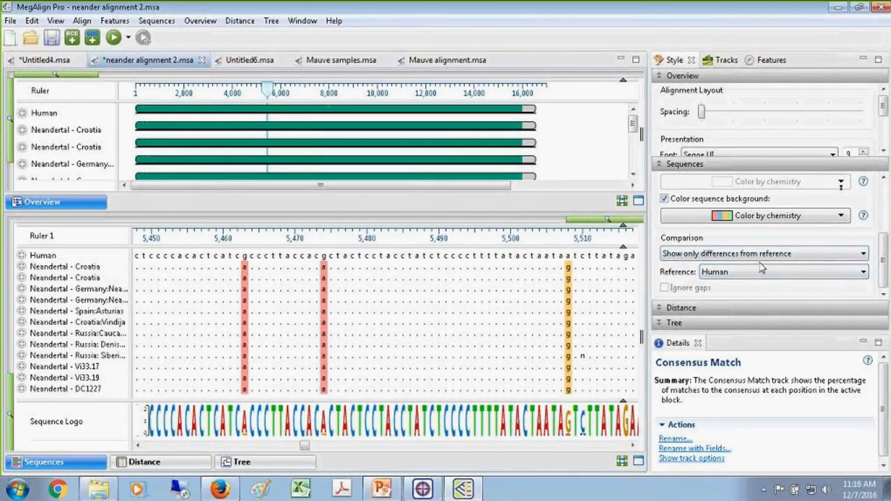
click(862, 258)
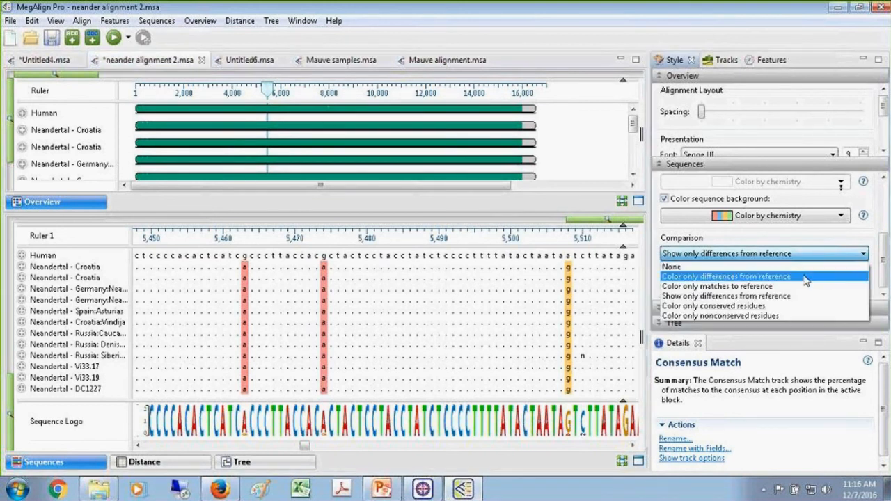
click(801, 238)
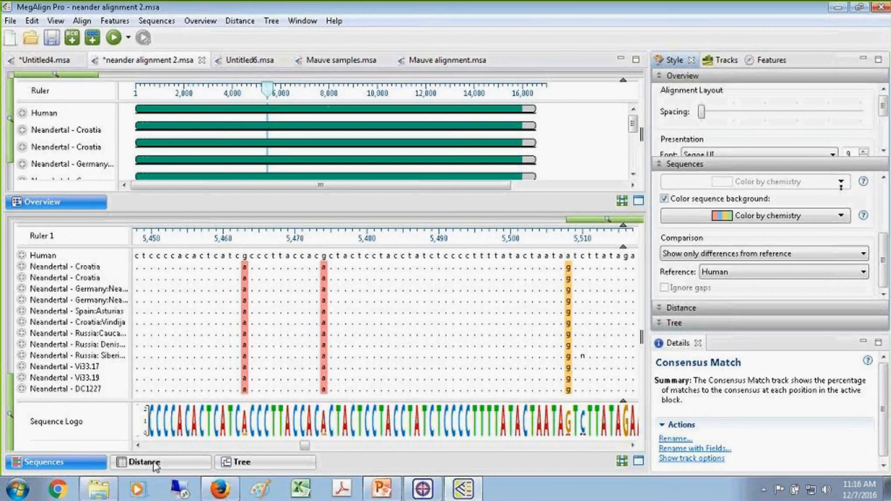
Show the distance table, try the Tamura-Nei (1993) metric, and return to Uncorrected Pairwise Distance.
click(169, 464)
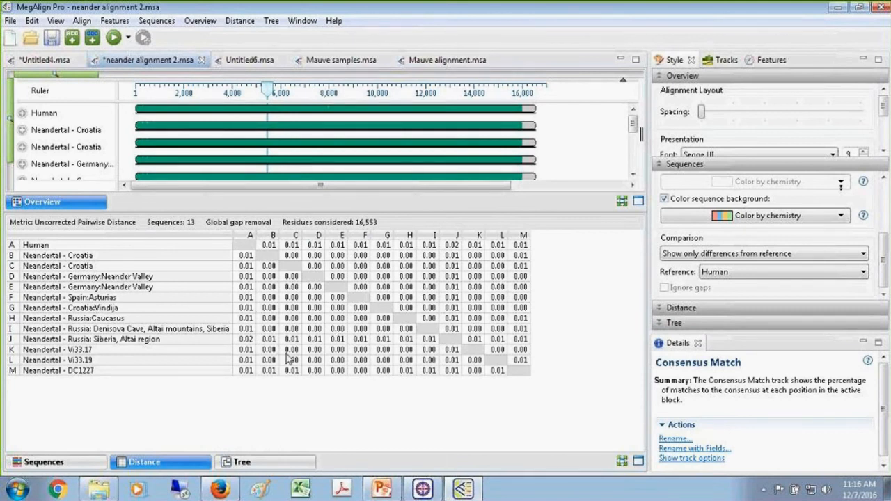
click(658, 308)
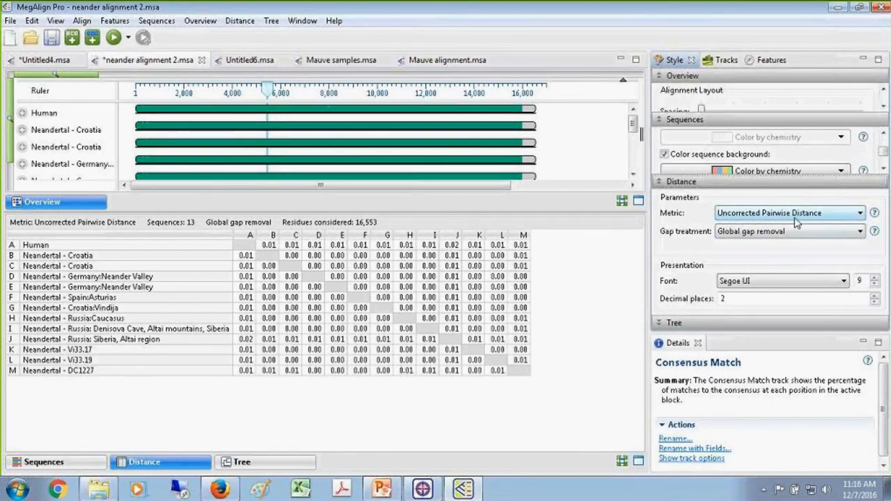
click(861, 213)
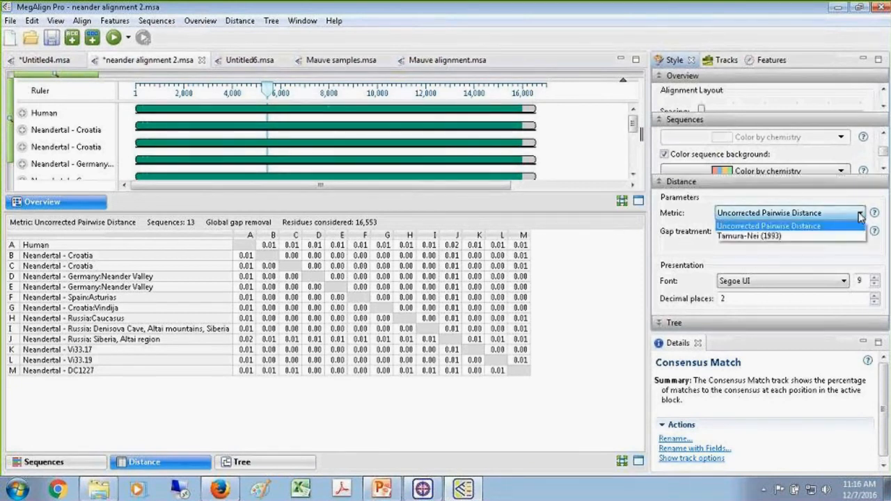
click(749, 236)
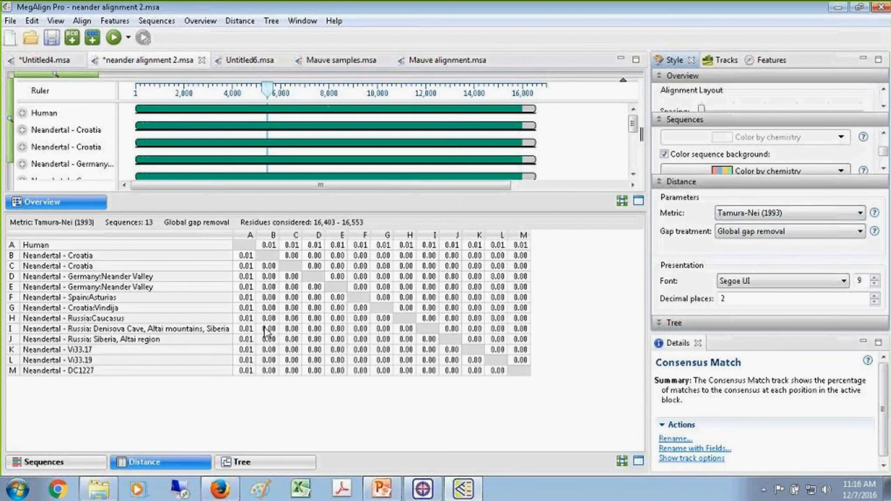
click(862, 213)
click(766, 224)
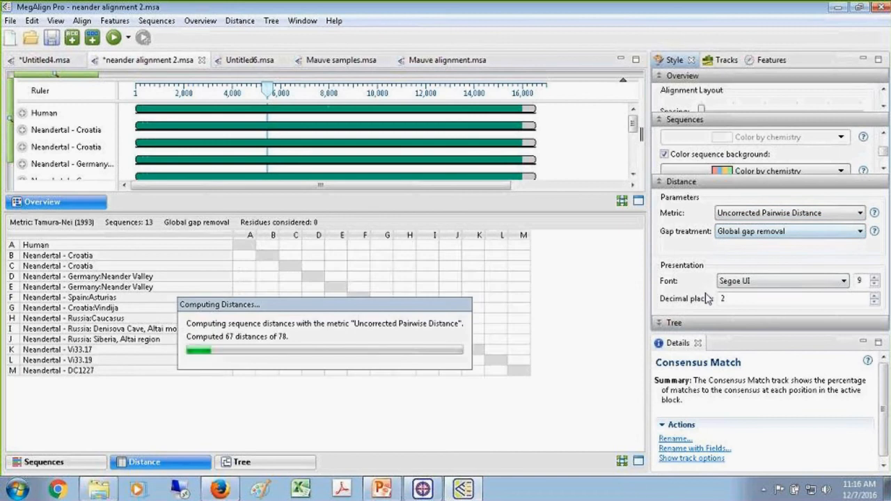
Show the phylogenetic tree of the alignment, then try another tree layout and return to the original one.
click(243, 462)
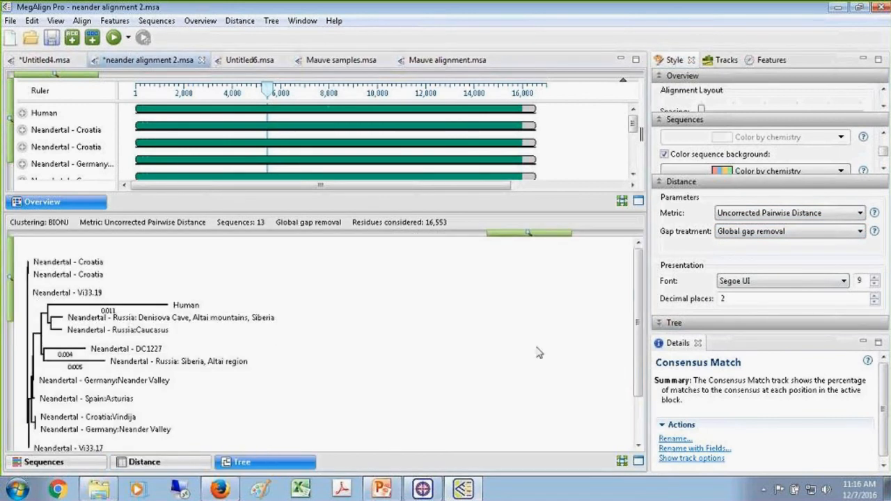
drag(637, 322, 635, 334)
click(715, 323)
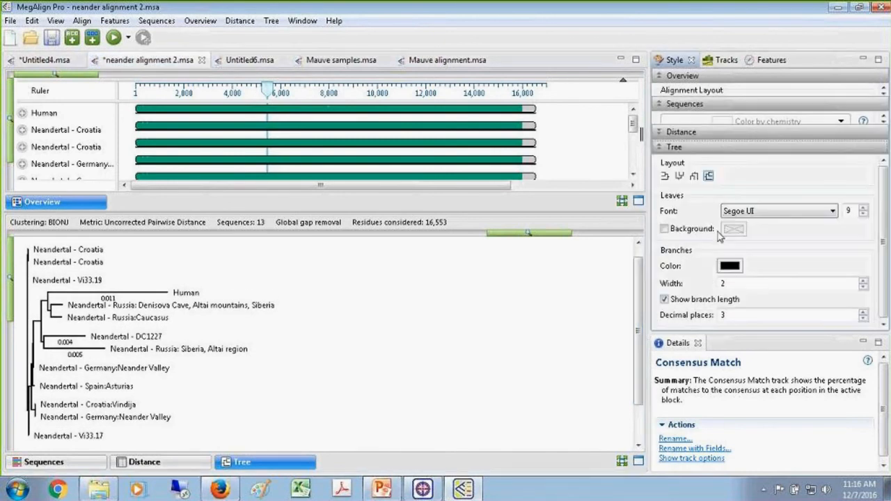
click(666, 178)
click(708, 176)
Set the color of the tree's branches to dark blue.
click(732, 269)
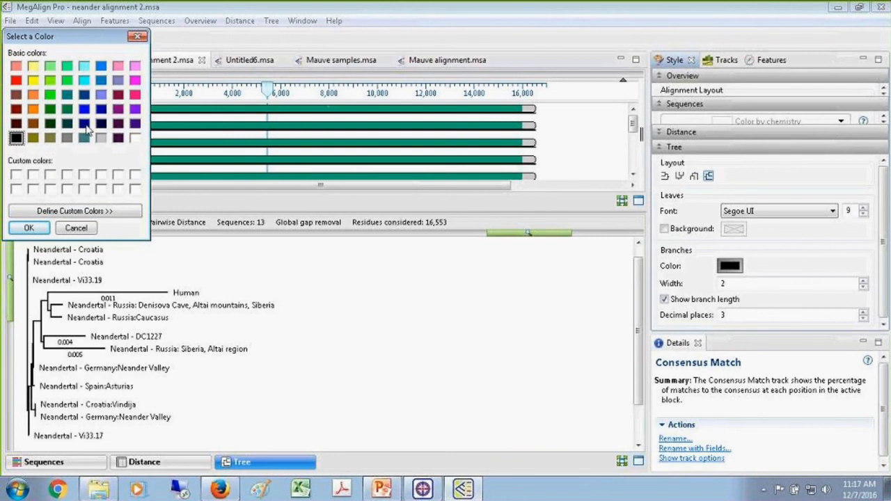
click(83, 95)
click(28, 227)
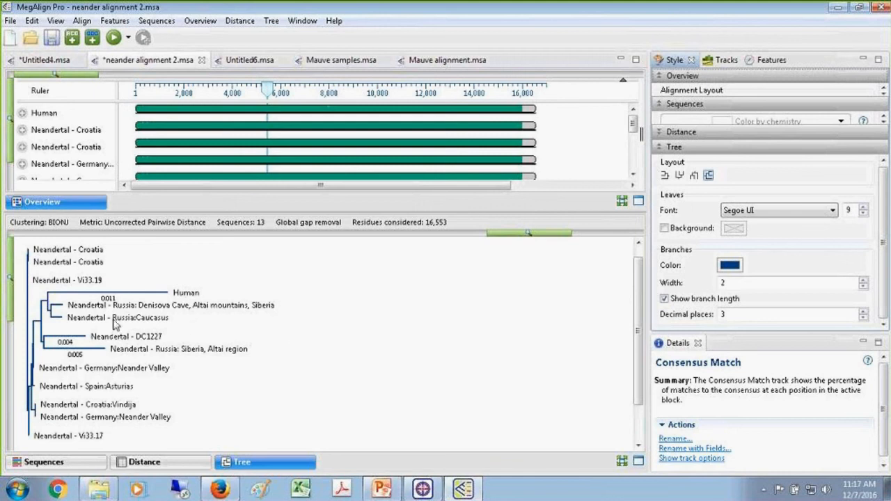
Check which file formats are offered for exporting the tree as an image, and leave without exporting.
click(10, 22)
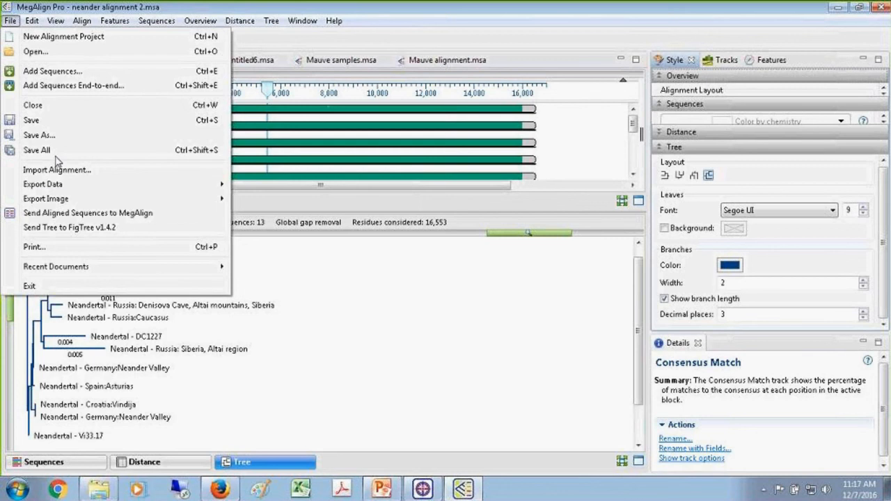
mouse_move(52, 200)
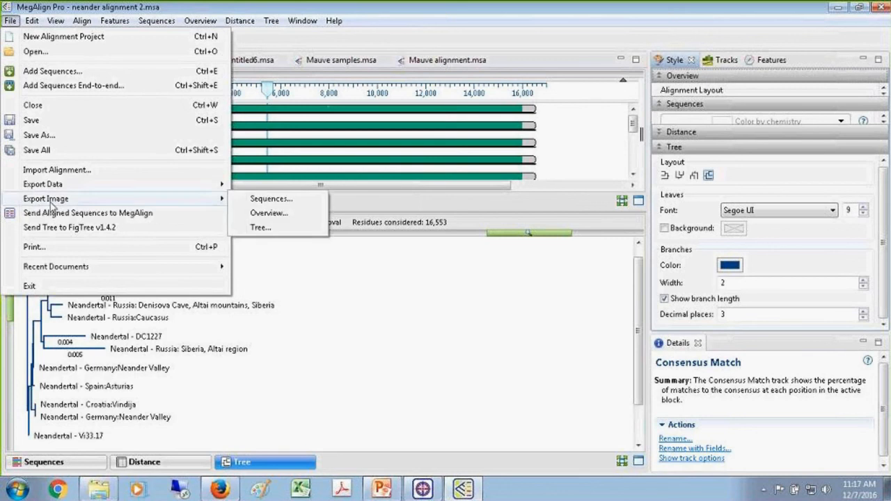
click(259, 229)
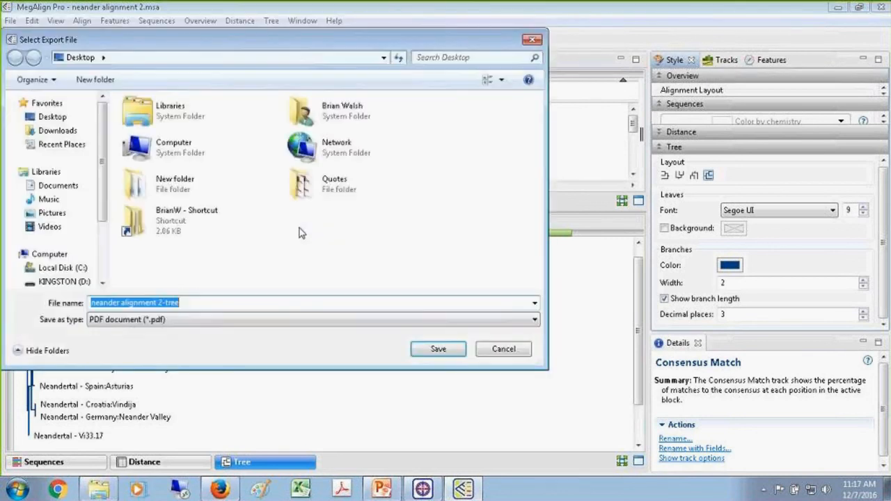
click(535, 319)
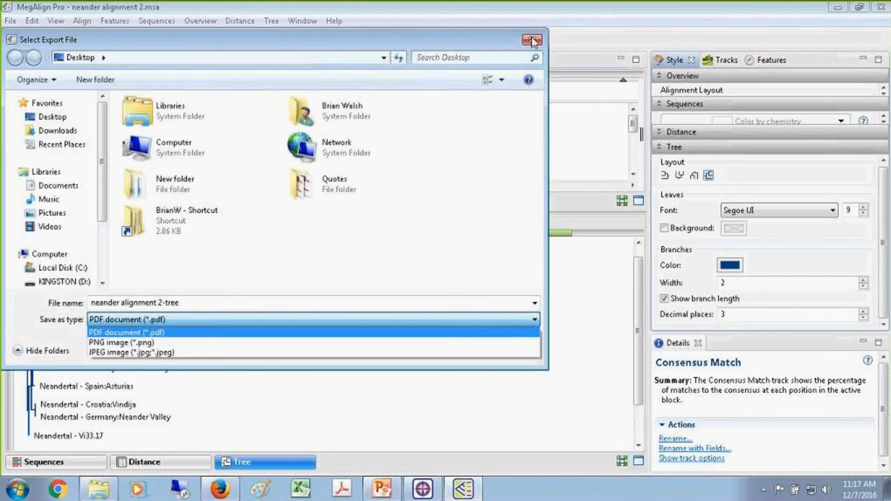
click(515, 53)
click(507, 349)
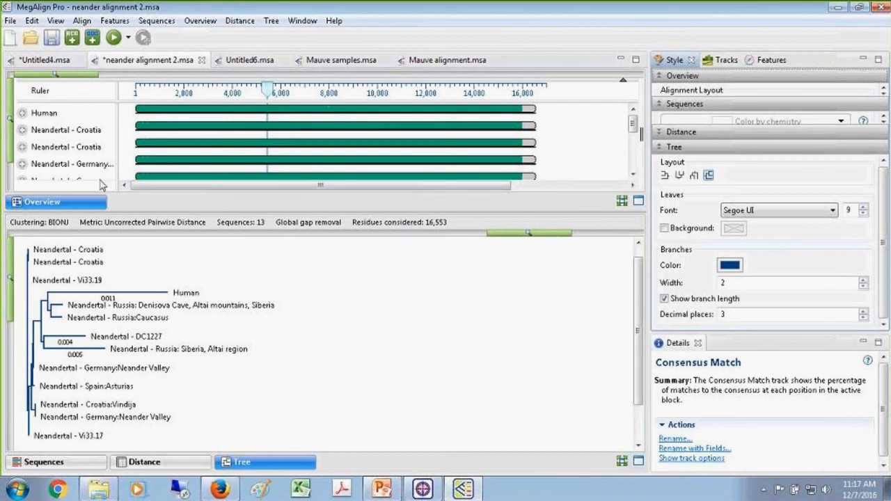
Review the export options for alignment data and images, and the option to send the tree to FigTree.
click(15, 21)
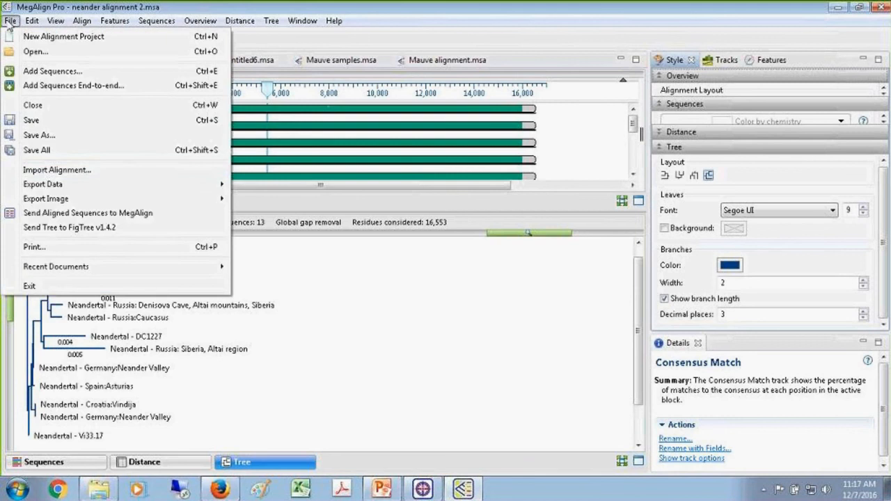
mouse_move(41, 201)
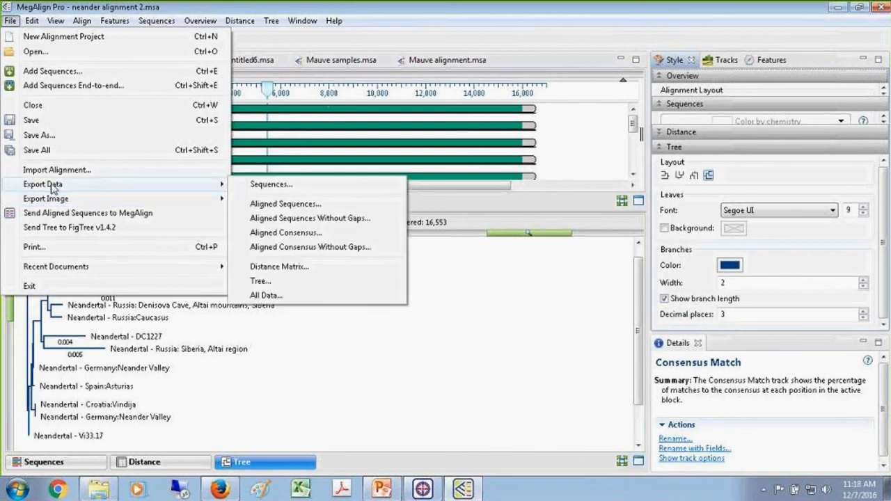
mouse_move(57, 186)
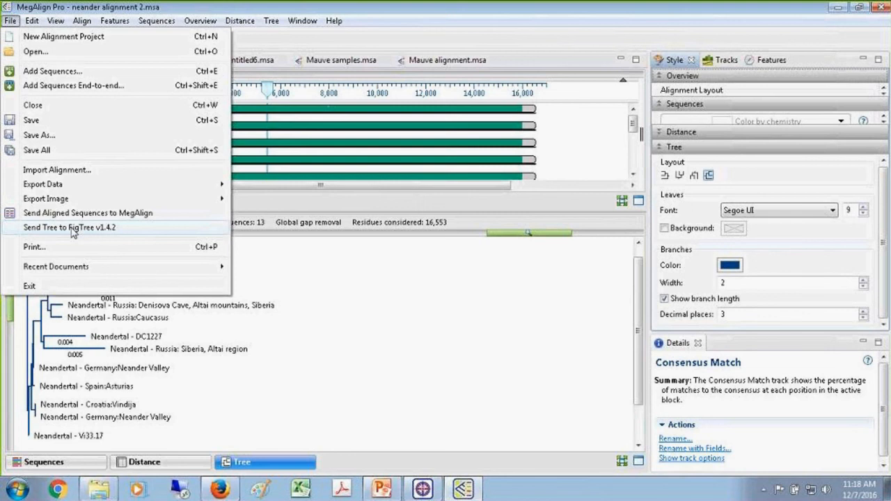
click(562, 39)
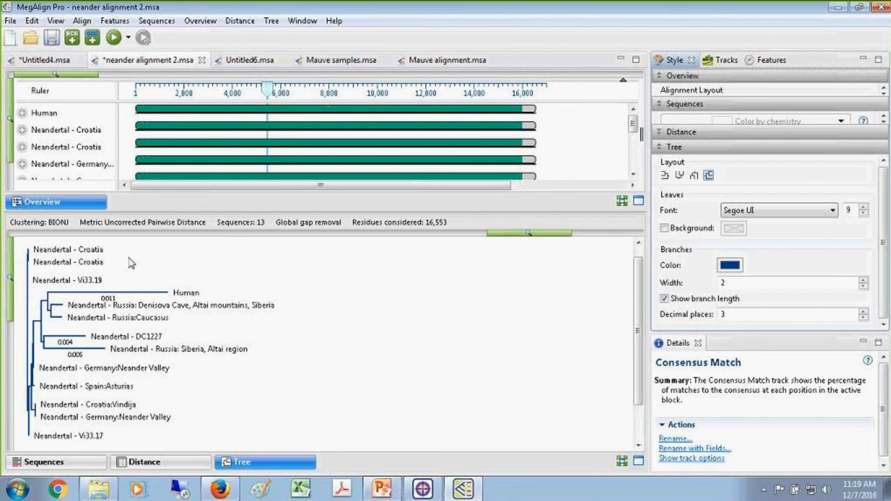
click(10, 20)
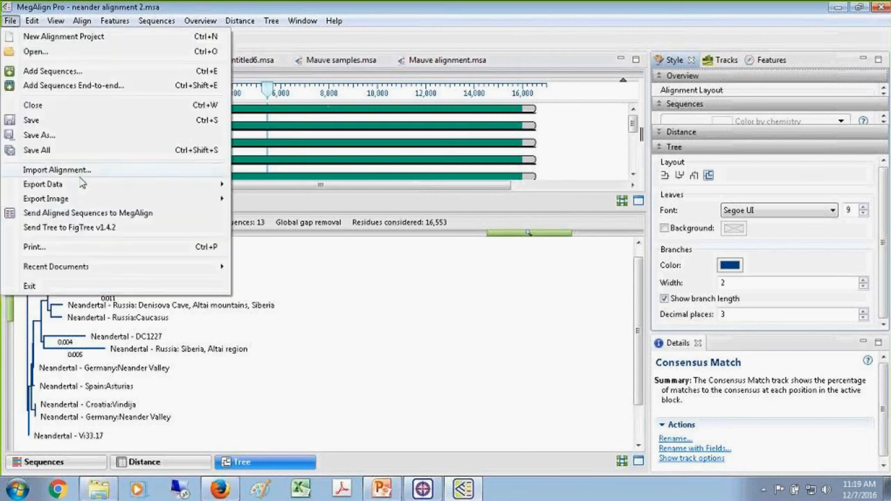
mouse_move(70, 200)
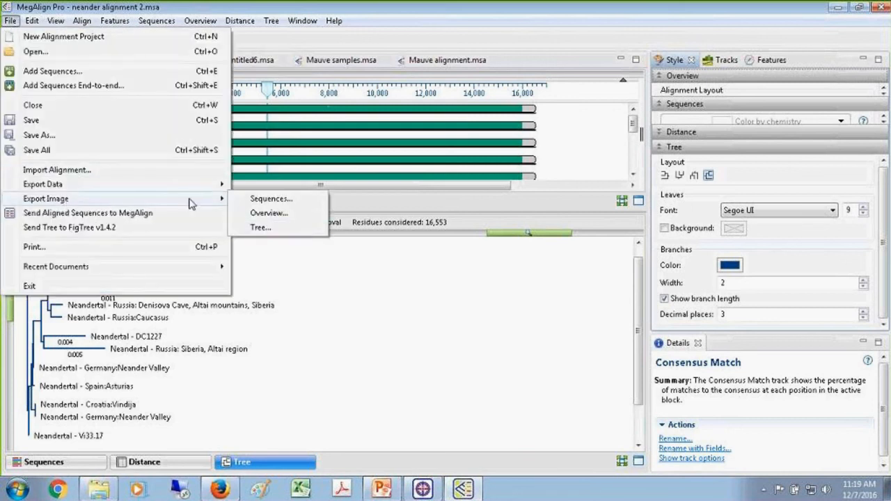
click(557, 36)
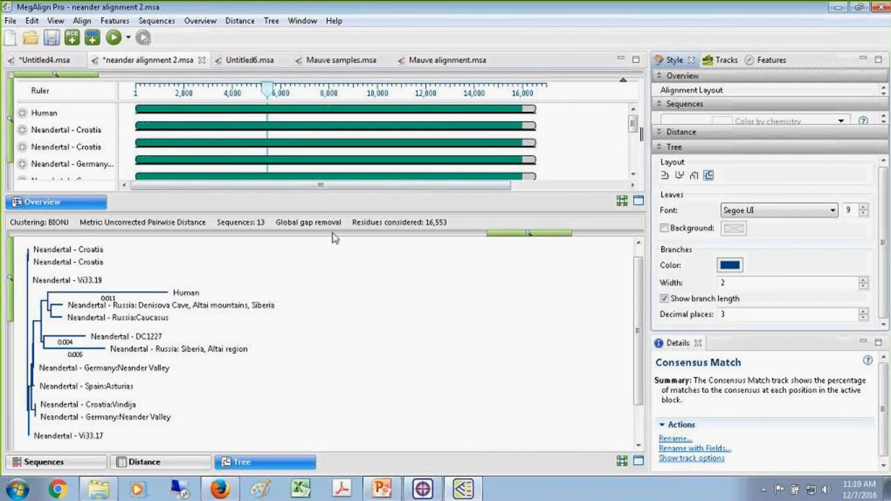
Add the file 2 C gig 2.fas from the MegAlign Pro Webinar data folder to the empty Untitled6.msa project as DNA.
click(247, 62)
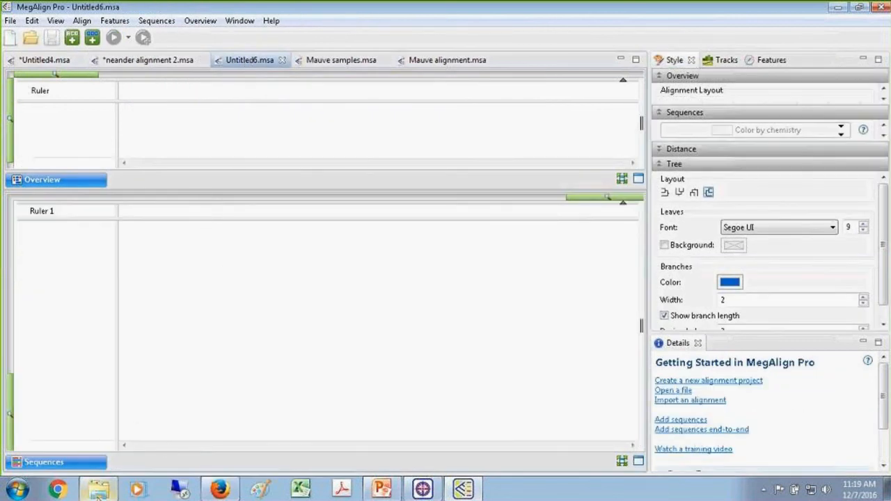
mouse_move(99, 492)
click(10, 21)
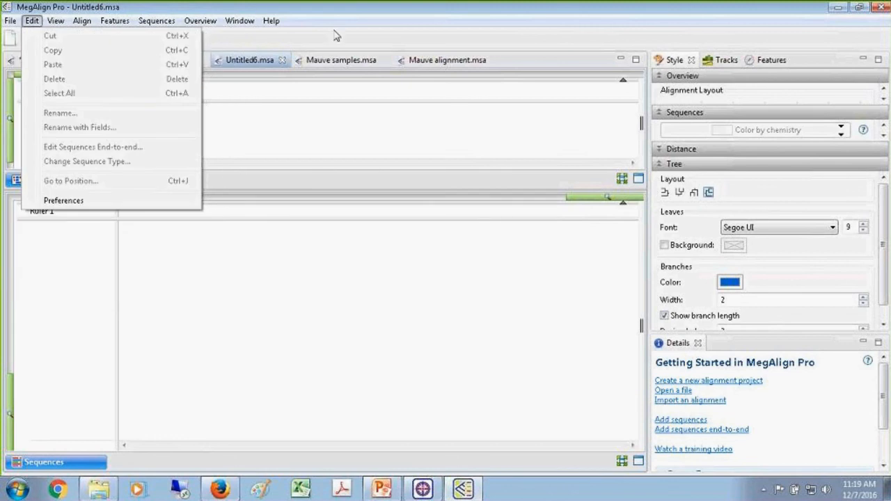
click(284, 39)
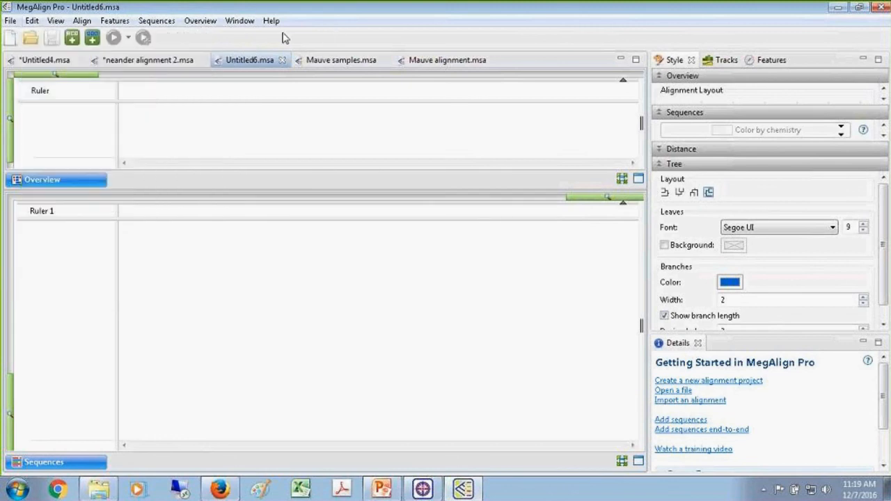
click(92, 491)
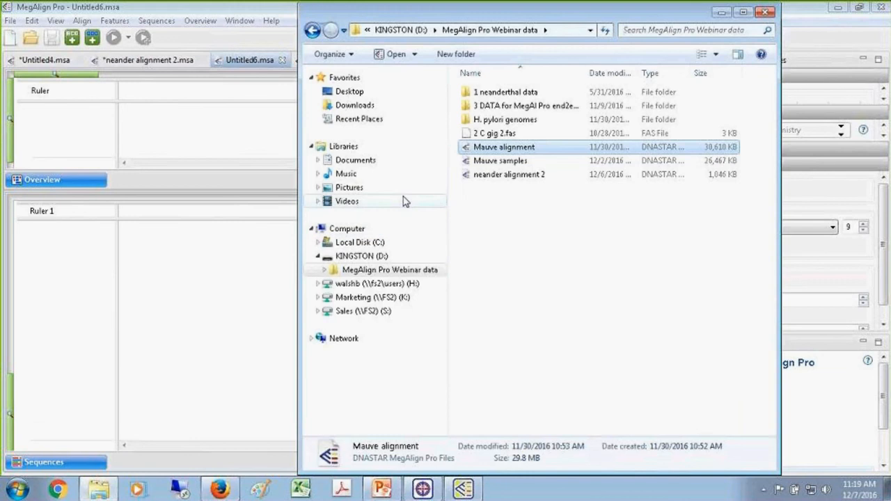
drag(476, 133, 213, 254)
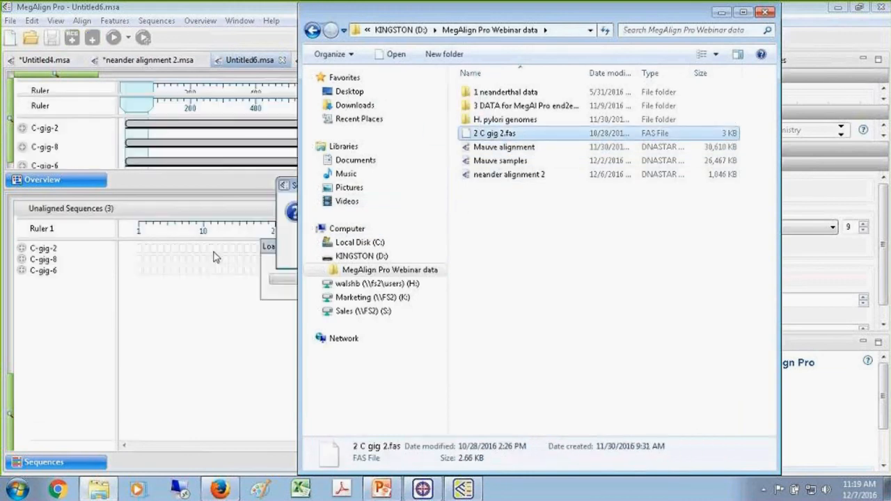
click(719, 11)
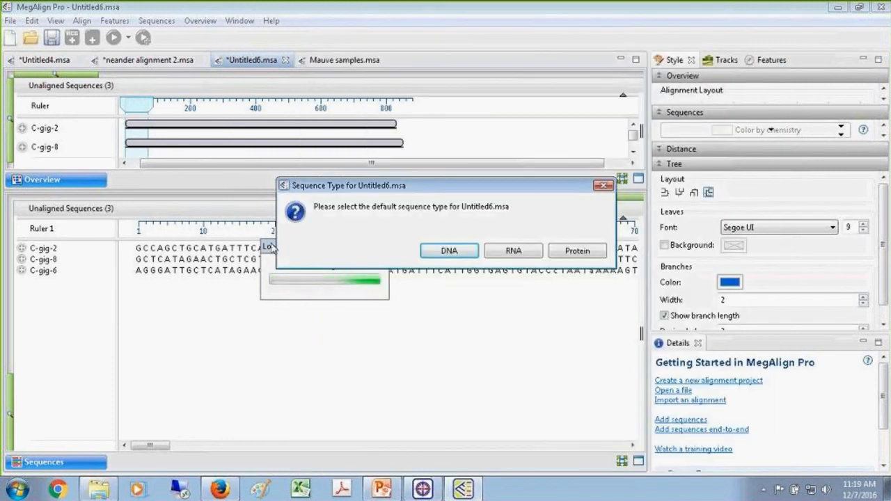
click(439, 255)
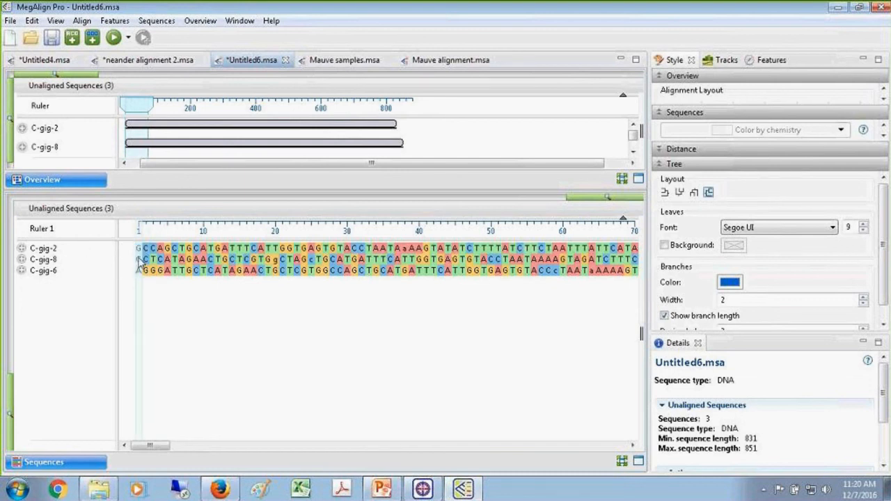
Align the three unaligned C-gig sequences using MUSCLE.
click(185, 272)
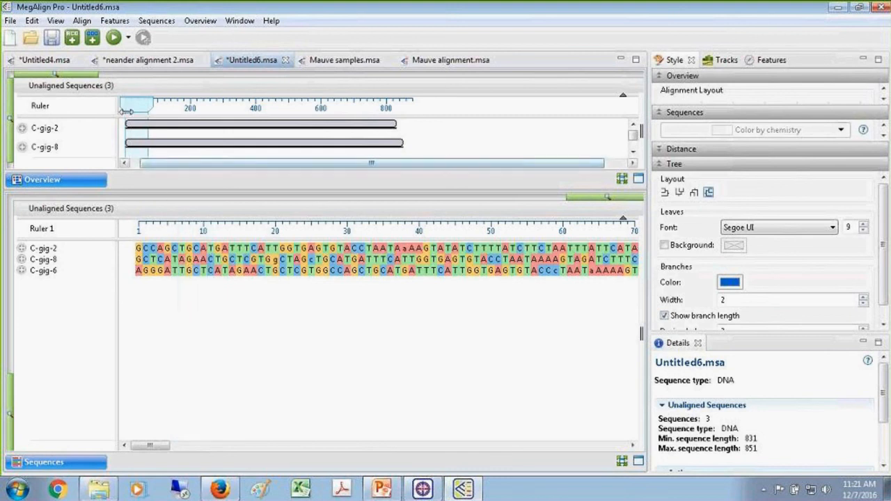
click(82, 21)
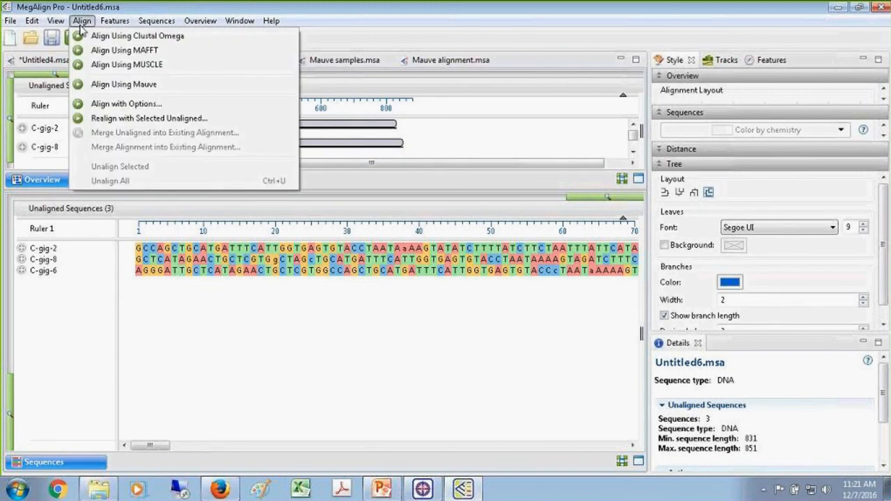
click(107, 66)
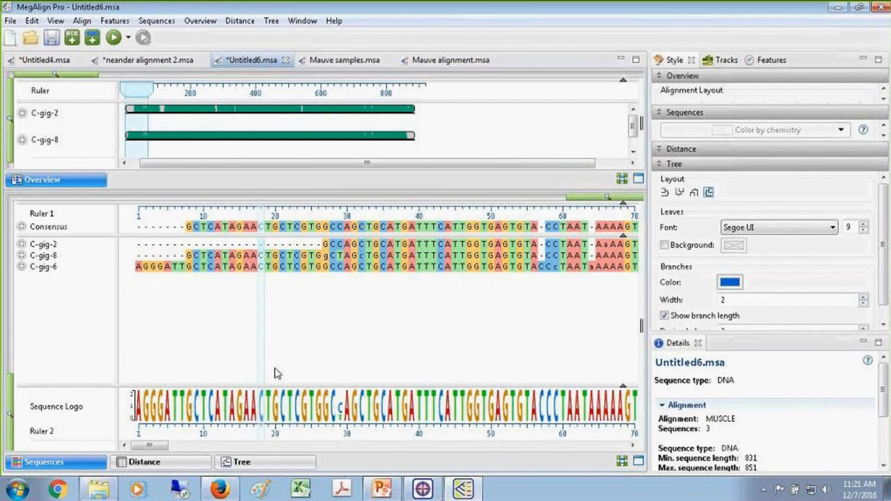
Move C-gig-8 above C-gig-2 so that it is the first sequence in the alignment.
drag(150, 448, 195, 448)
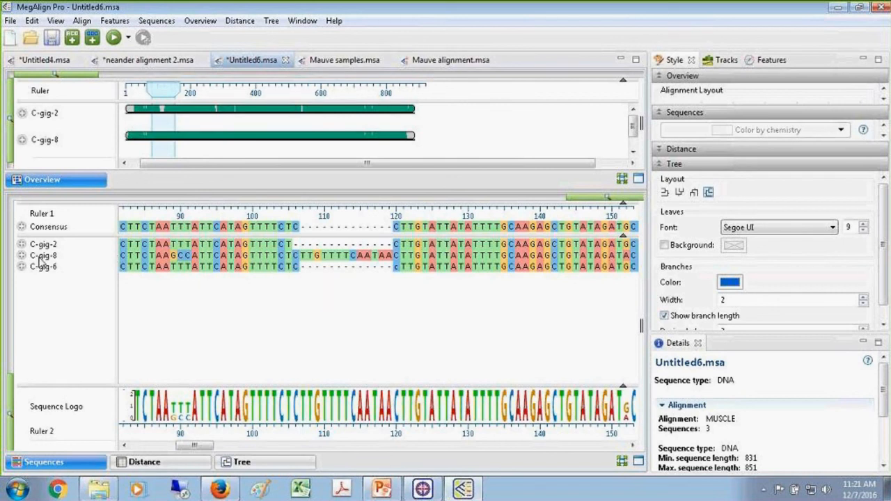
drag(44, 258, 42, 248)
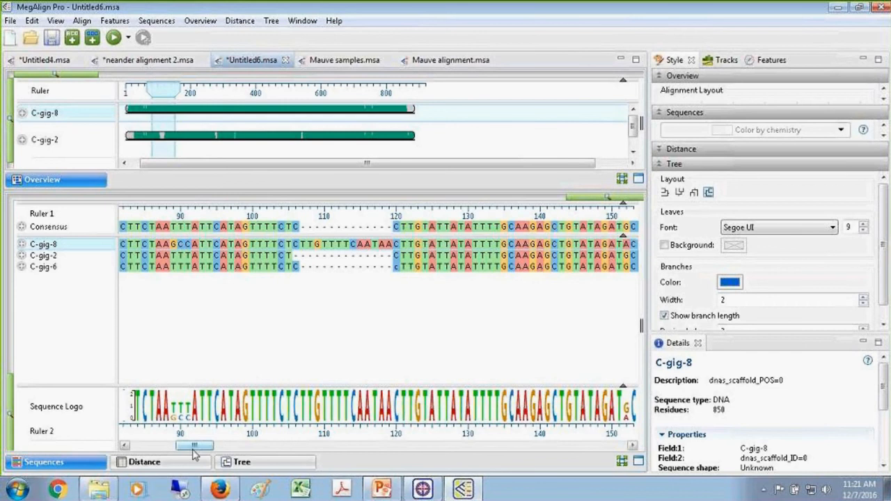
Examine the gaps and mismatches between the C-gig sequences from about position 50 to 320 of the MUSCLE alignment.
drag(197, 447, 179, 448)
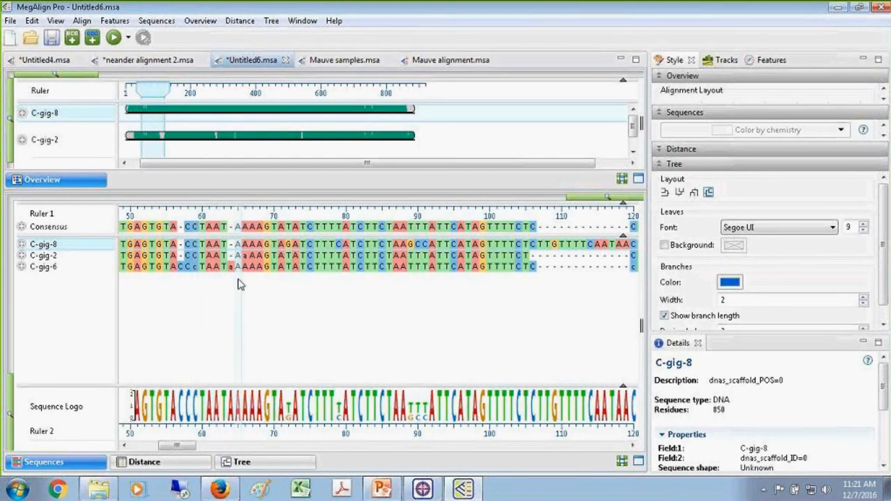
key(Right)
key(Right)
key(Right)
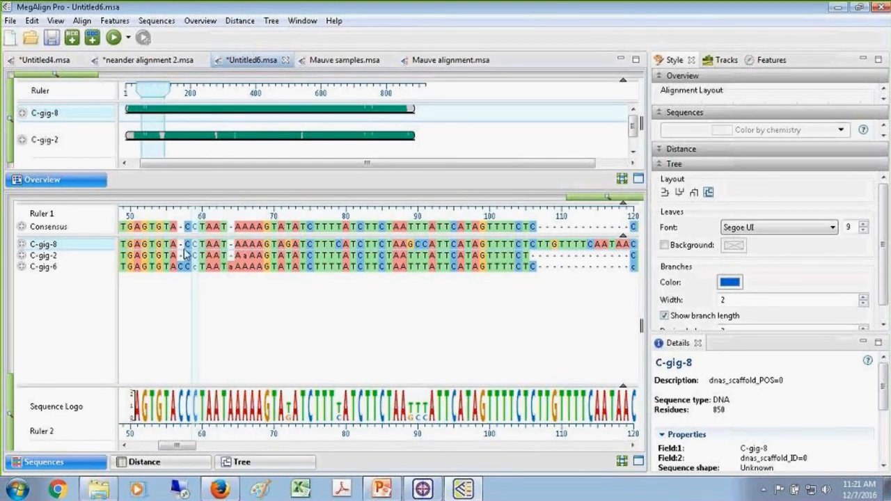
click(232, 262)
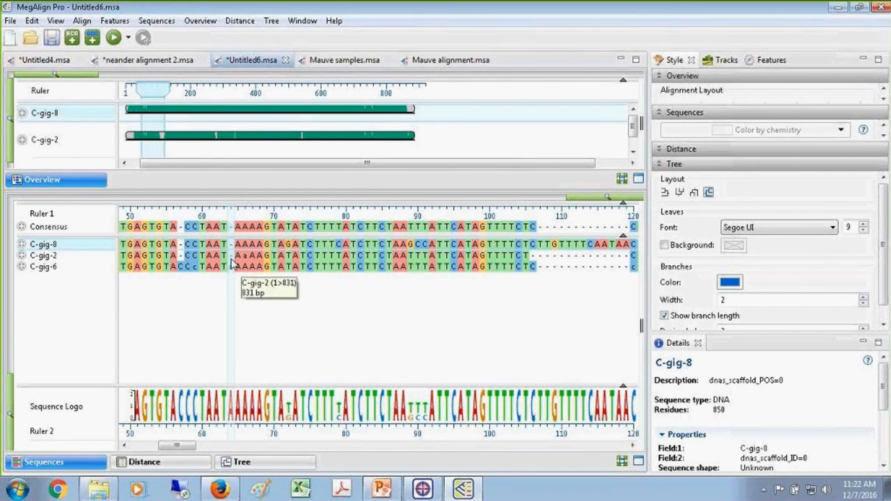
text(a)
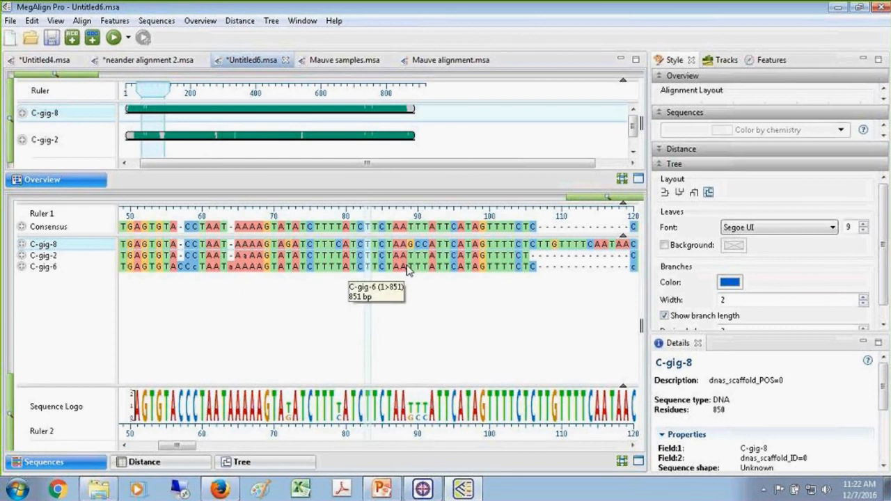
click(510, 261)
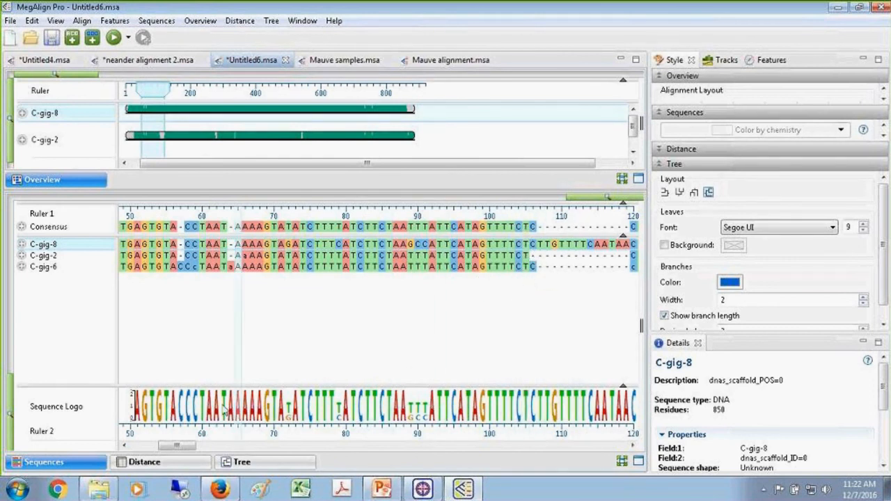
drag(184, 446, 193, 446)
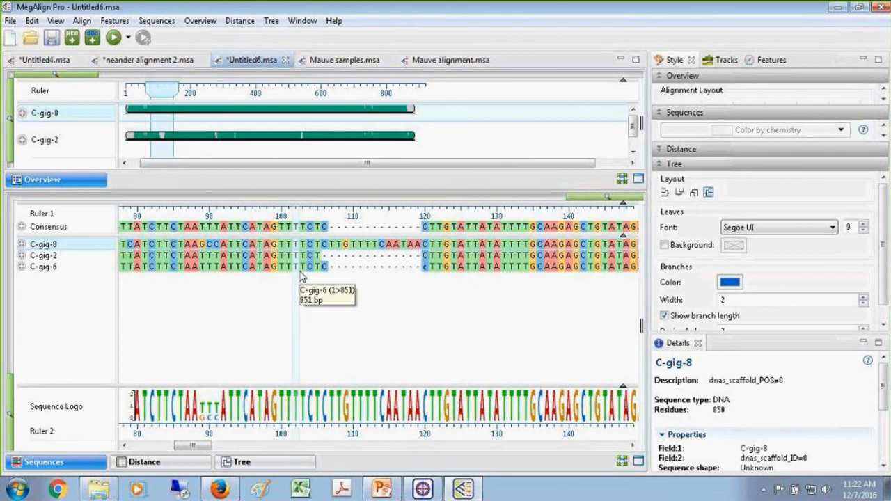
drag(202, 452, 296, 441)
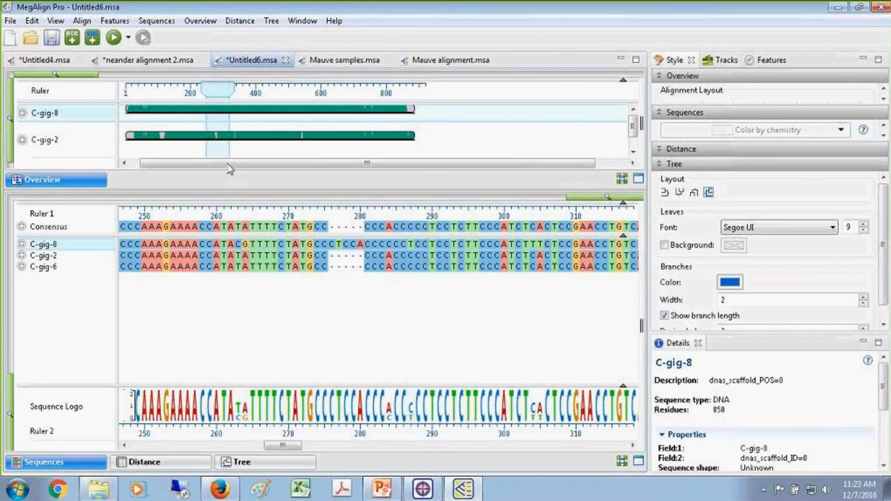
Realign all aligned sequences using MUSCLE with a gap open penalty of -300.0.
click(82, 21)
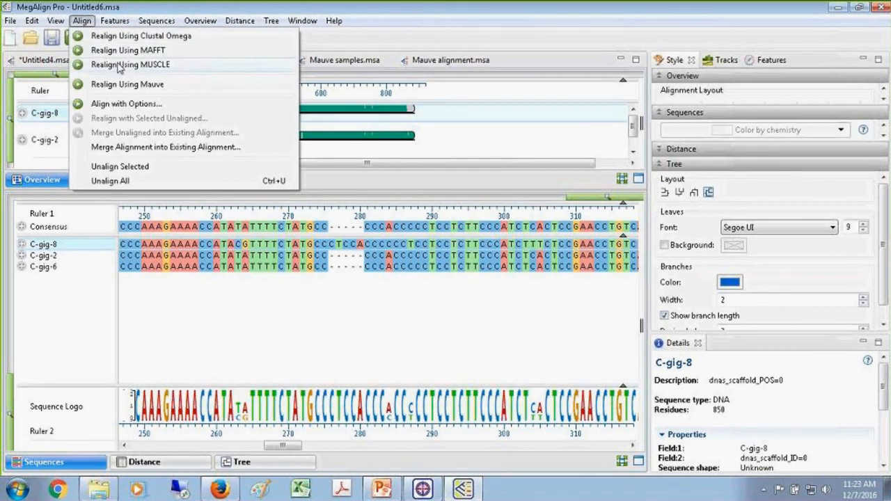
click(162, 104)
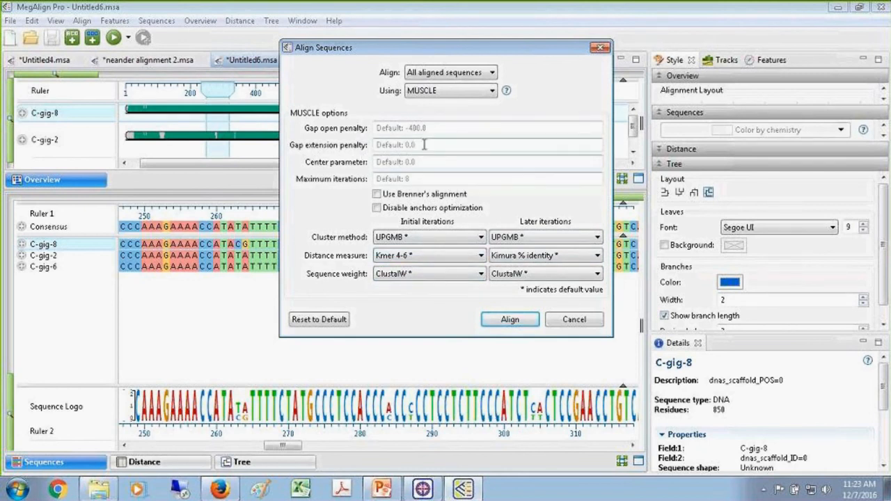
drag(446, 46, 684, 47)
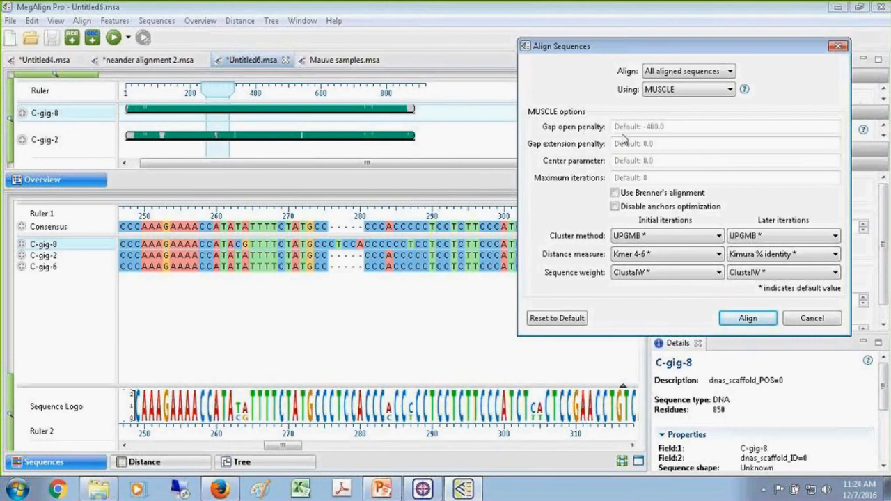
click(648, 127)
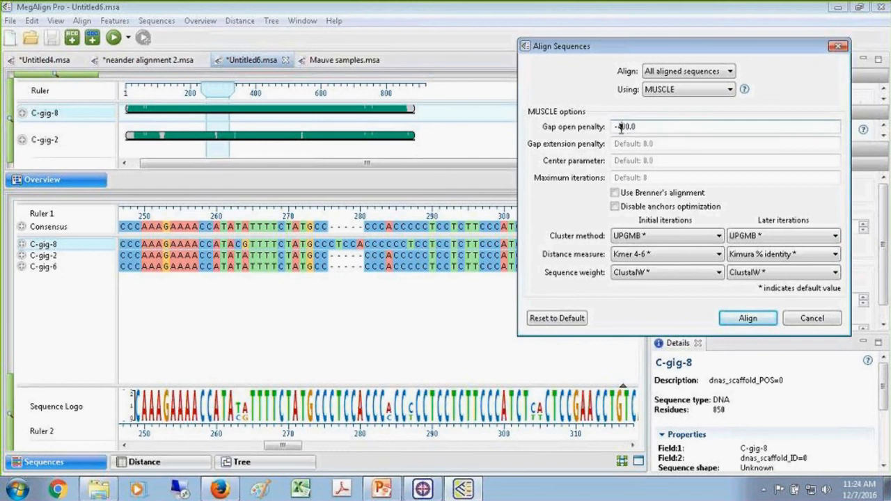
text(3)
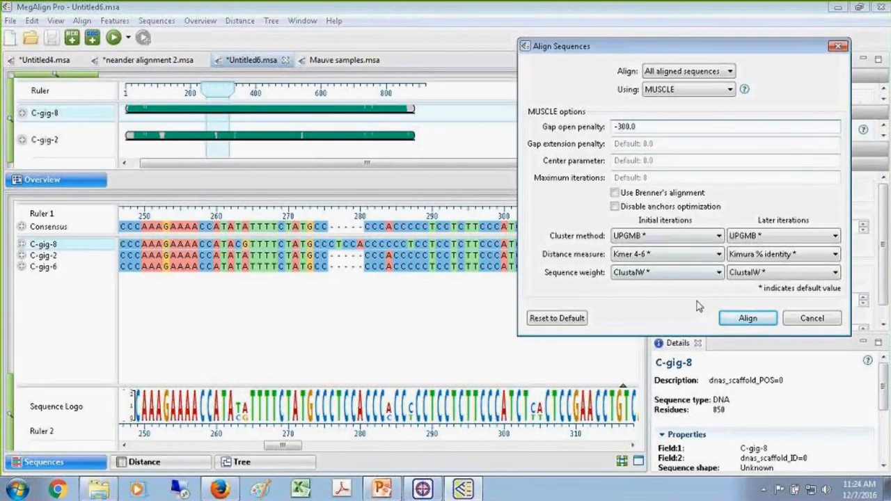
click(747, 318)
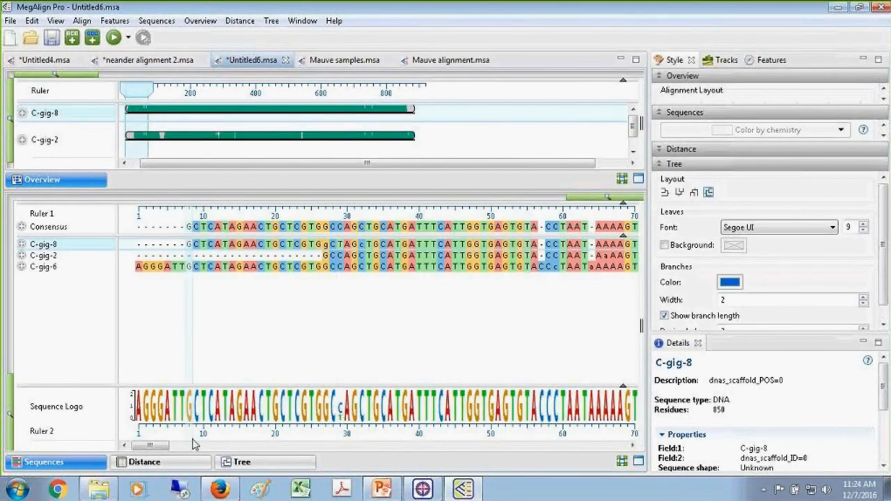
Inspect how the gaps are placed in the realigned C-gig sequences around positions 270 to 330 and further along to about 640.
drag(145, 449, 290, 444)
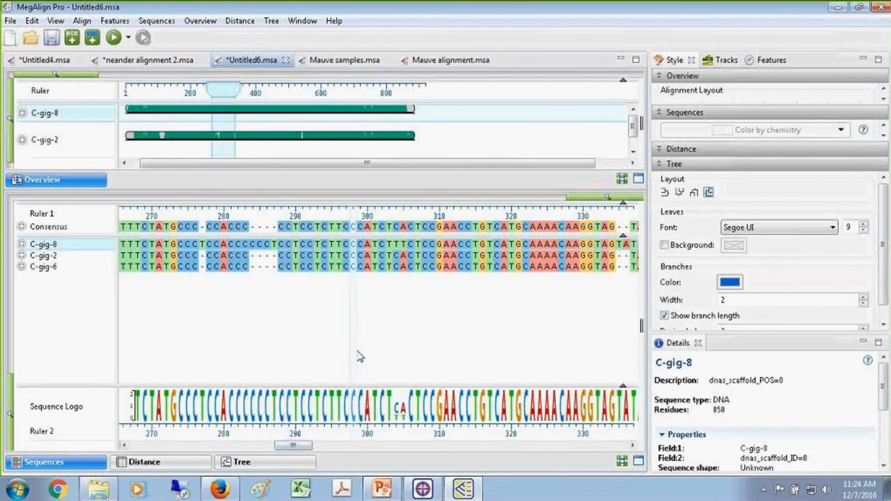
click(126, 447)
click(125, 446)
click(125, 446)
click(125, 446)
click(125, 447)
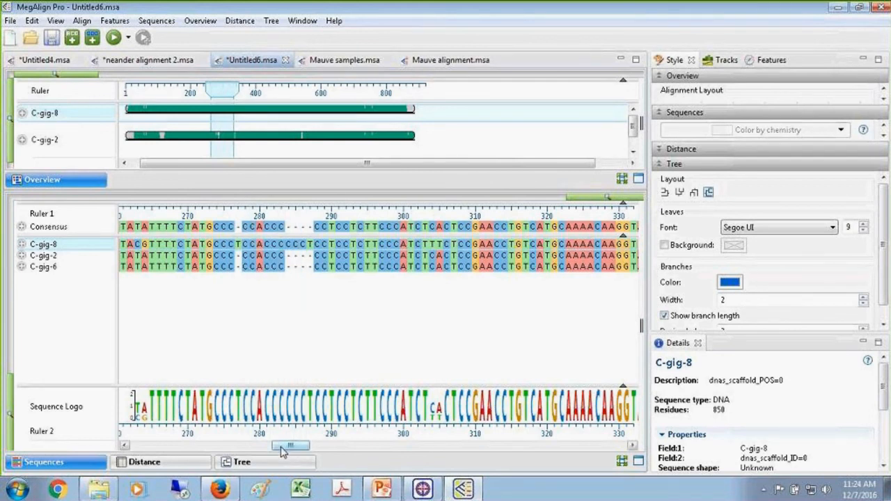
drag(282, 451, 443, 462)
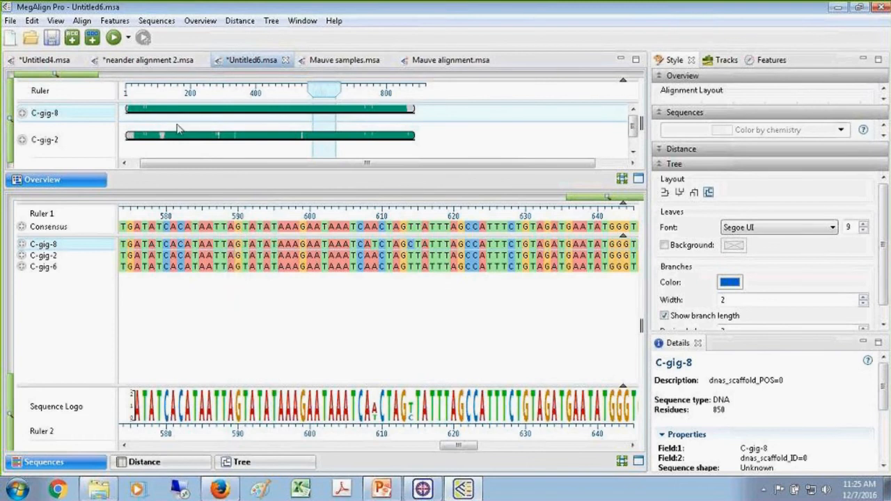
Review the MUSCLE alignment options for the C-gig sequences and leave without realigning.
click(83, 22)
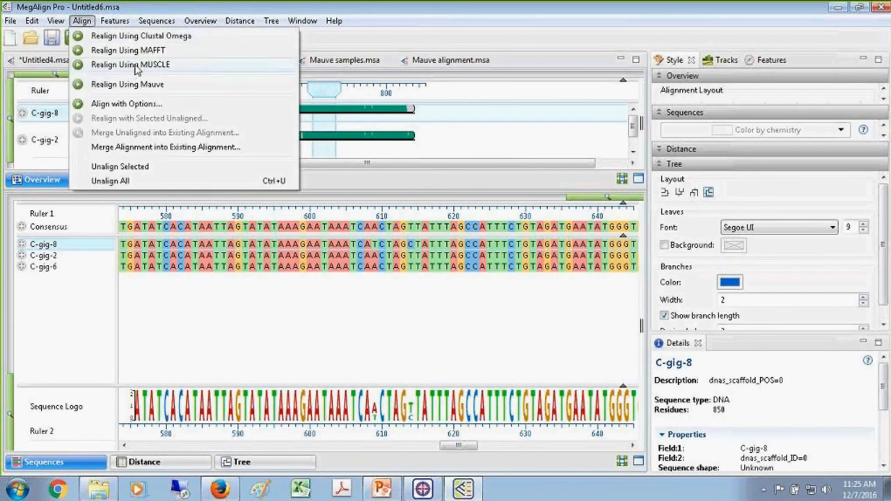
click(120, 104)
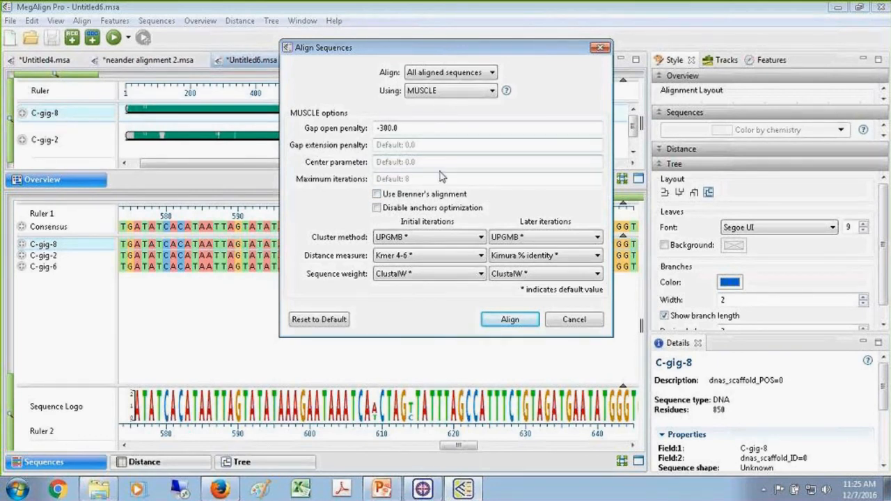
click(565, 321)
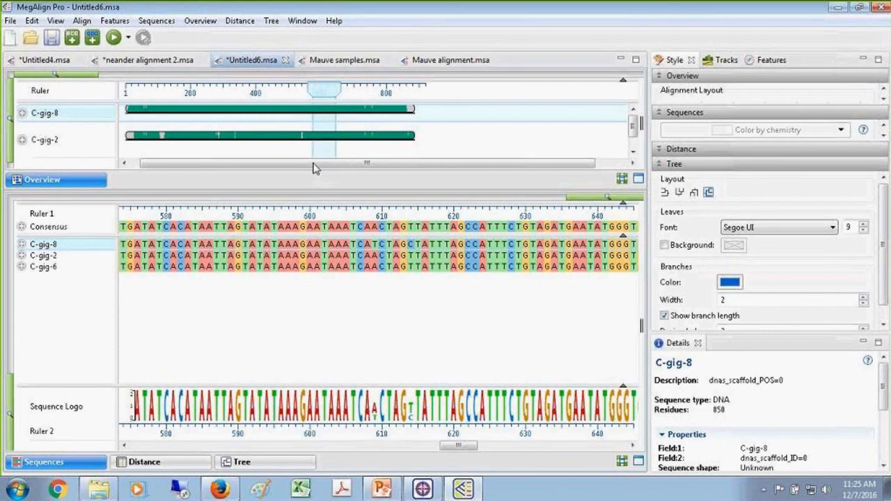
Switch to Mauve samples.msa, enlarge its overview to fit all six unaligned sequences, and check which alignment methods are offered.
click(332, 60)
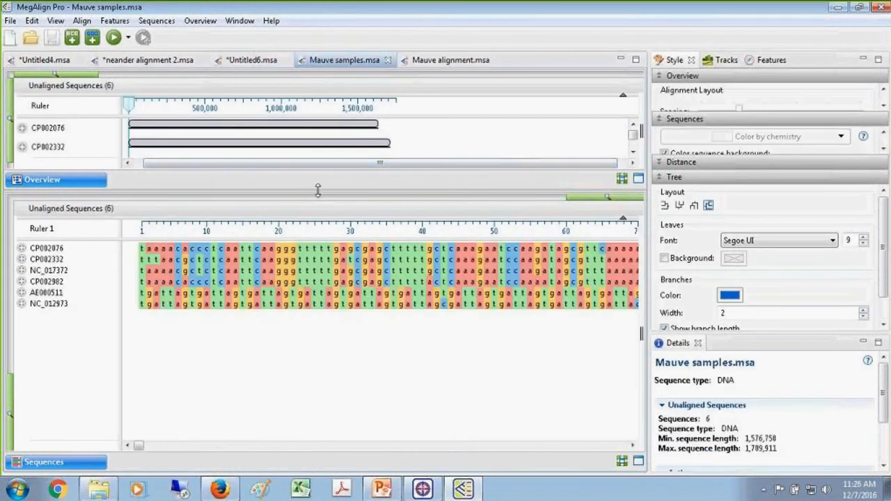
drag(322, 189, 324, 262)
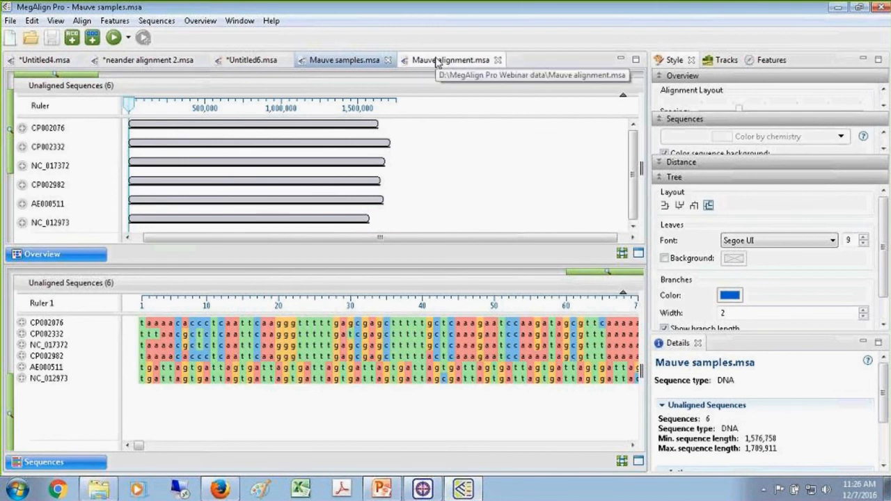
click(82, 21)
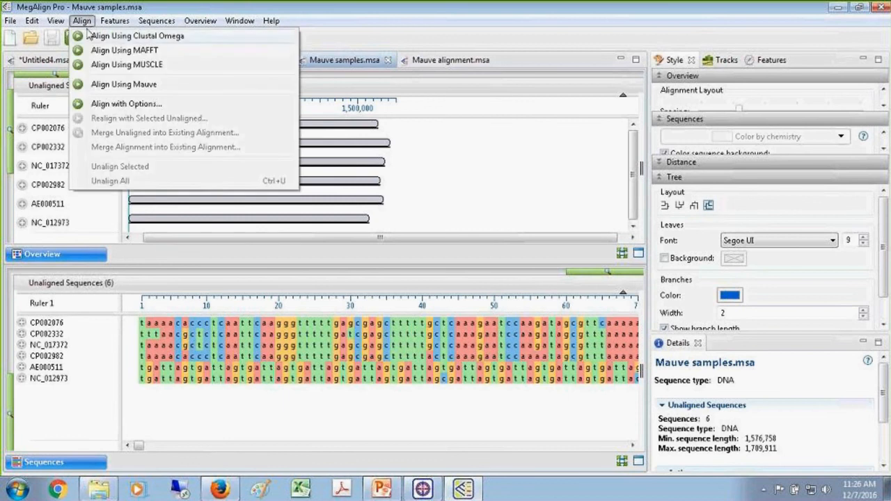
Switch to Mauve alignment.msa and enlarge its overview to examine the colored homologous blocks across the genomes.
click(449, 61)
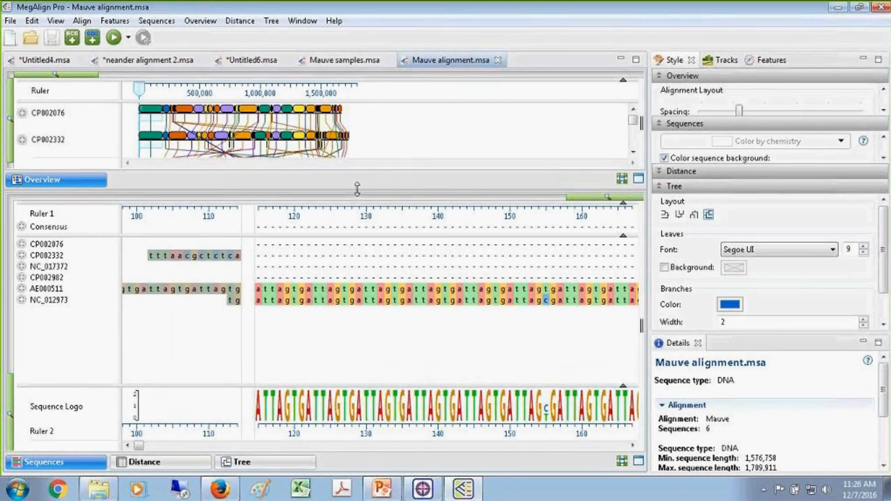
drag(357, 188, 350, 270)
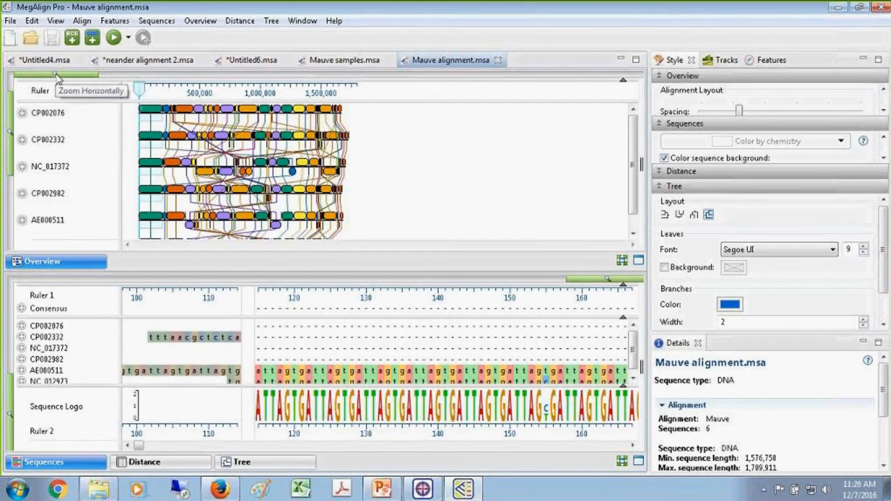
drag(57, 75, 60, 77)
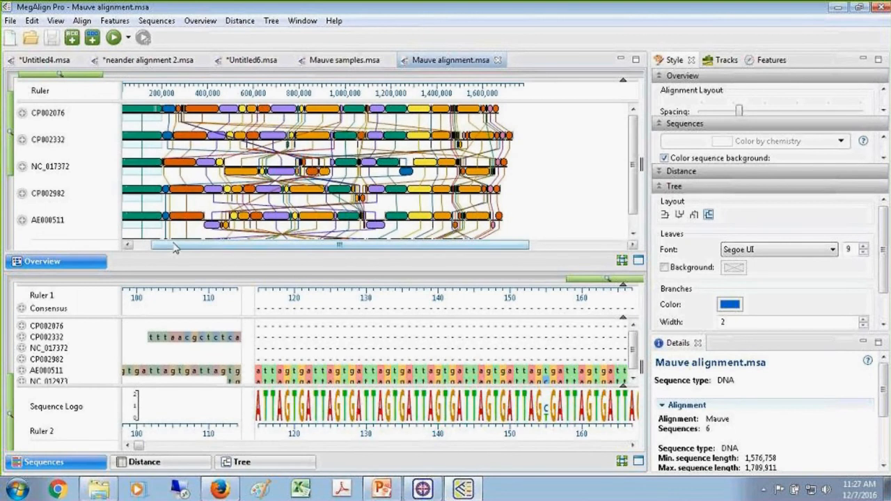
drag(173, 248, 156, 249)
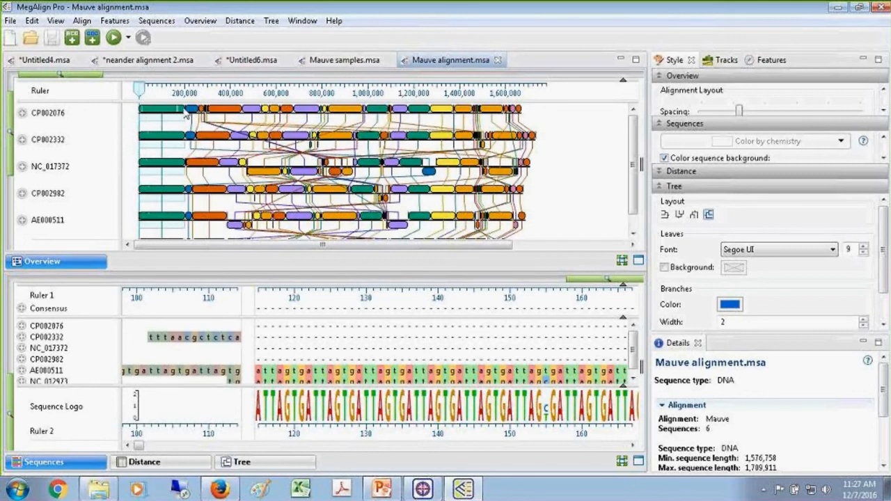
mouse_move(187, 114)
mouse_move(221, 113)
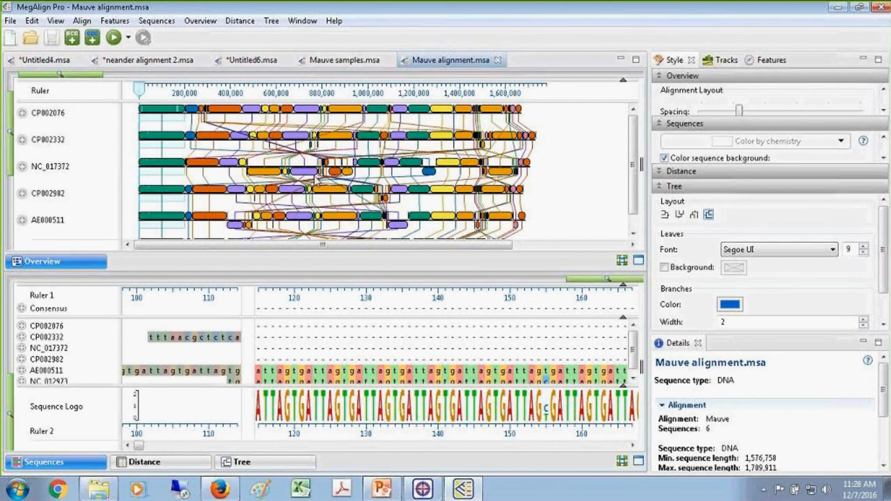
Center the Mauve alignment on the green block of NC_017372 near position 1,200,000 and view its bases.
click(416, 165)
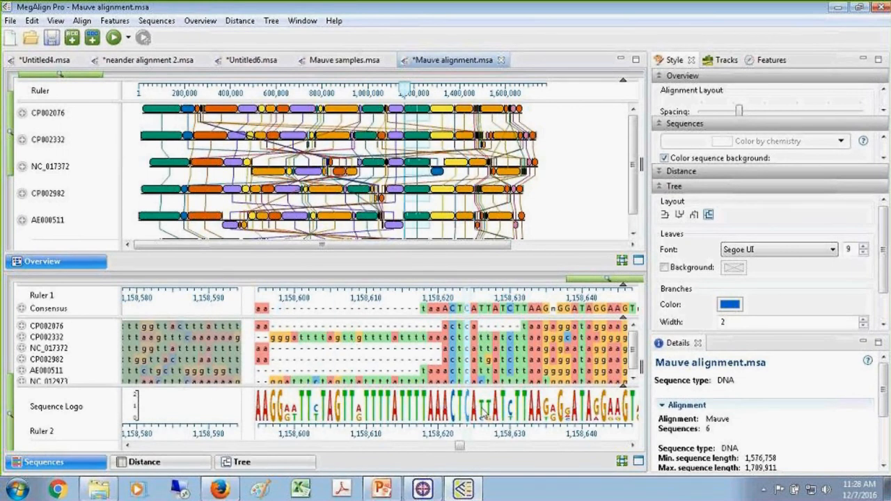
click(498, 447)
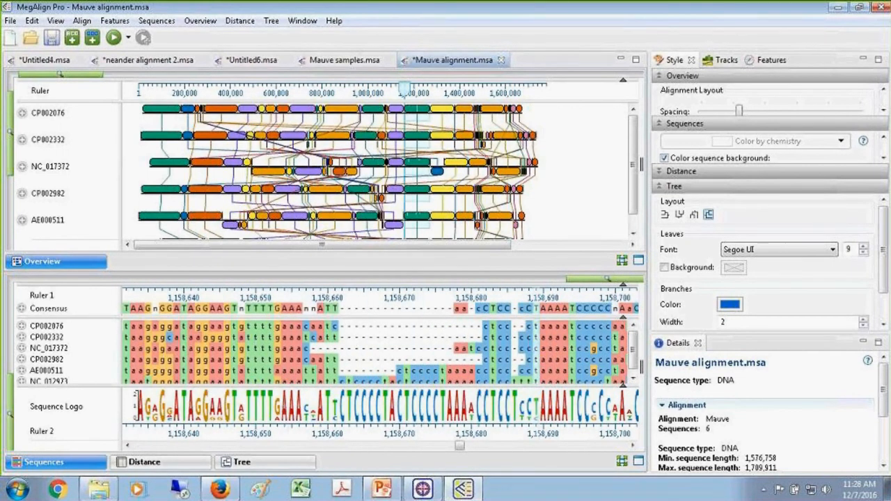
Show only the Sequences style options and center the Mauve alignment on the orange block of CP002332 near position 850,000.
click(659, 124)
click(659, 133)
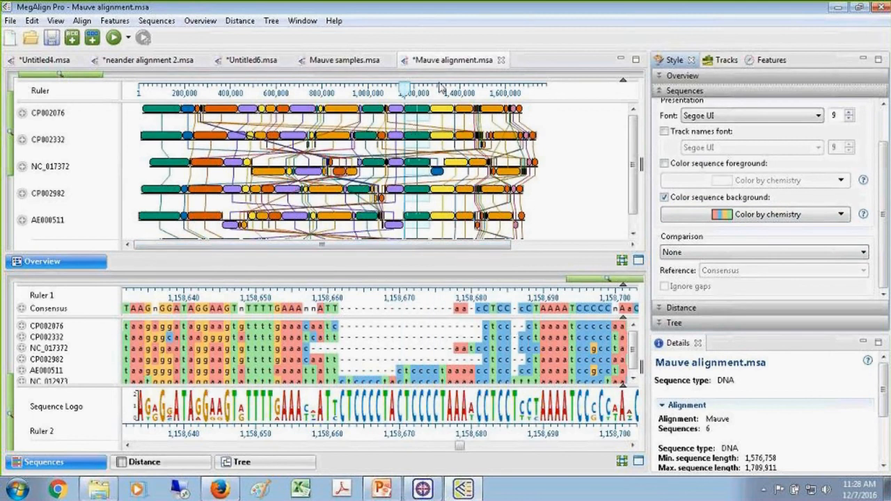
drag(407, 89, 438, 89)
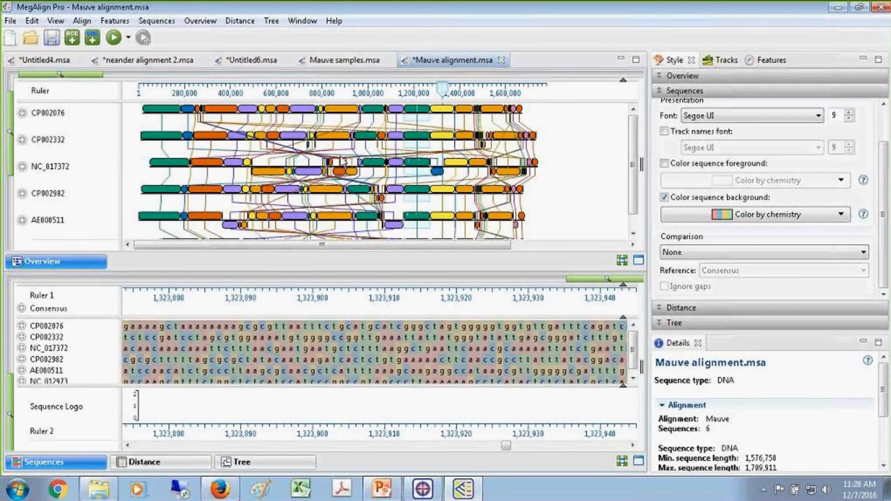
click(337, 139)
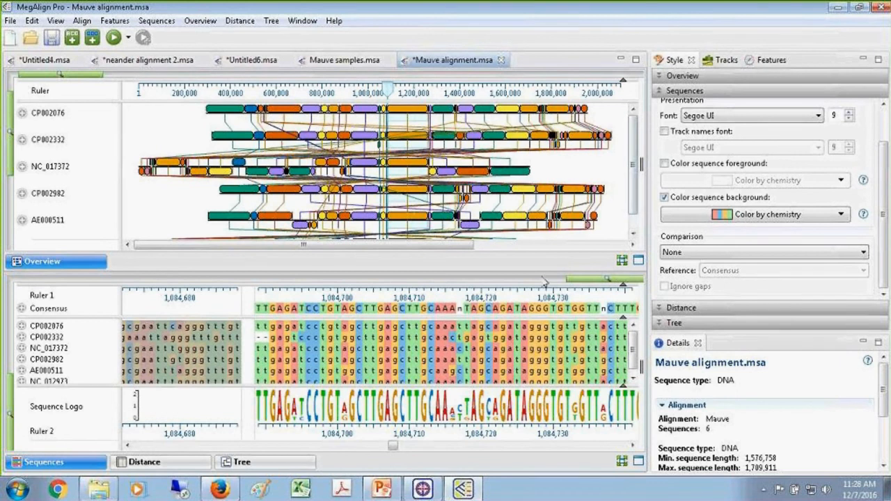
Enlarge the overview to fit all six genomes and compare the trees for the centered orange block and the long purple block of CP002076.
drag(538, 272, 536, 304)
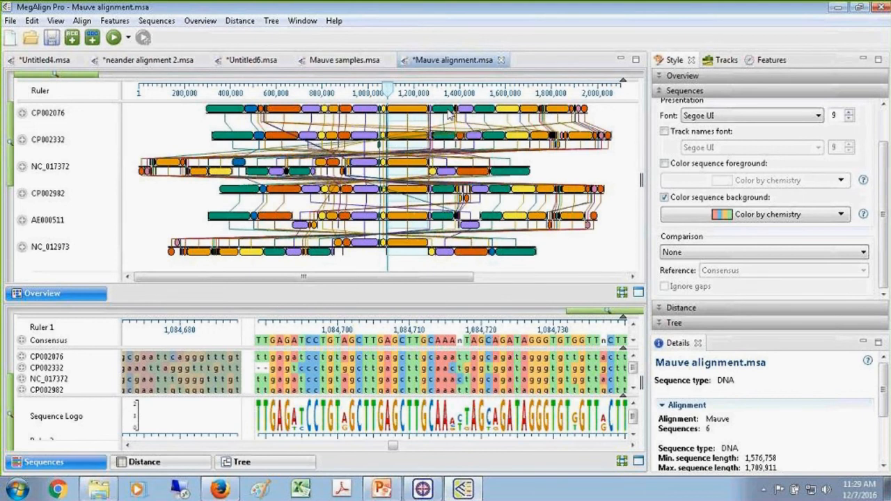
click(268, 467)
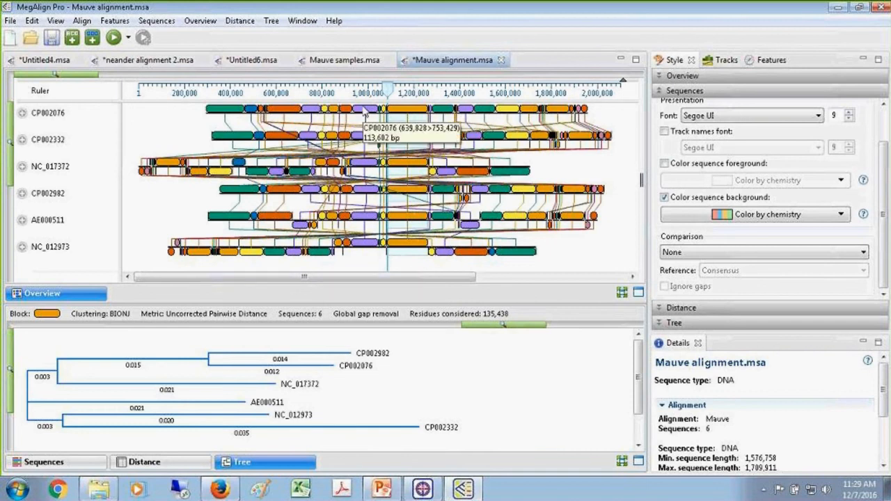
click(364, 112)
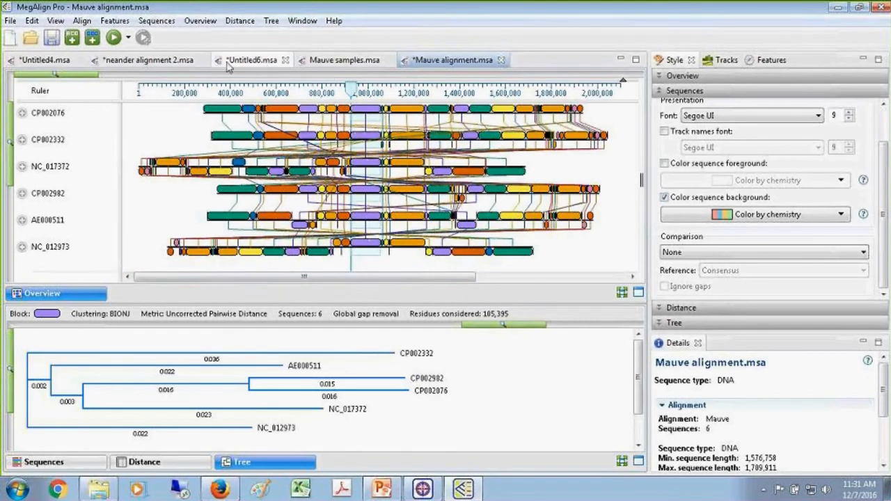
Switch to Untitled6.msa and maximize its Sequences view to replace the split layout.
click(268, 63)
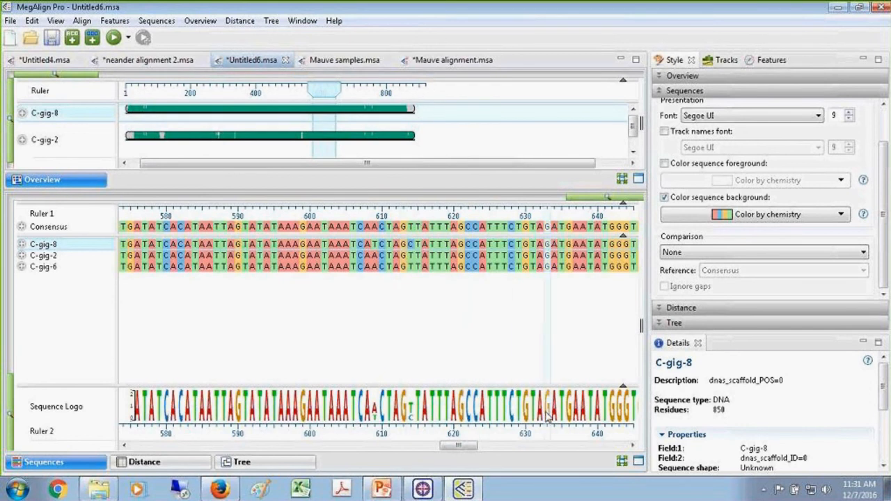
click(639, 463)
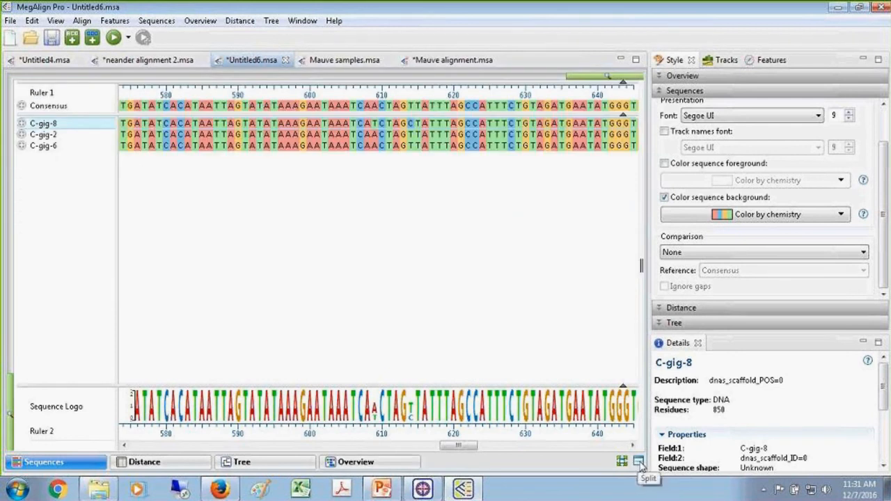
click(639, 463)
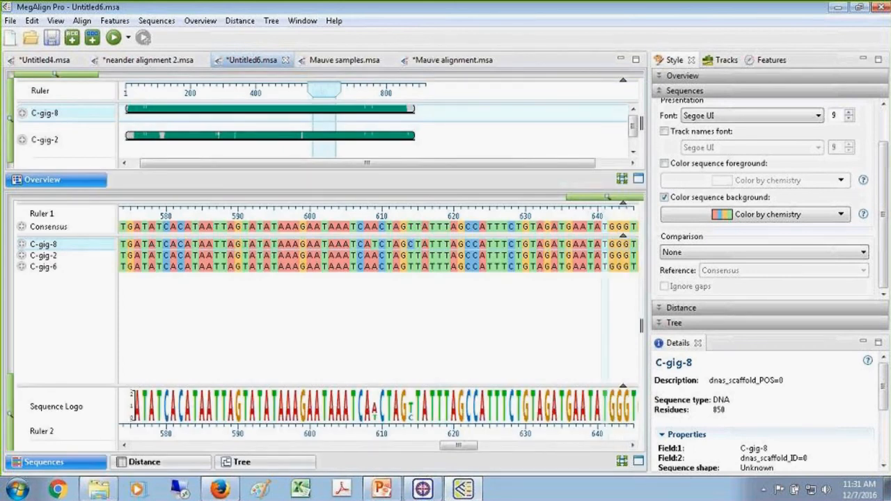
click(639, 463)
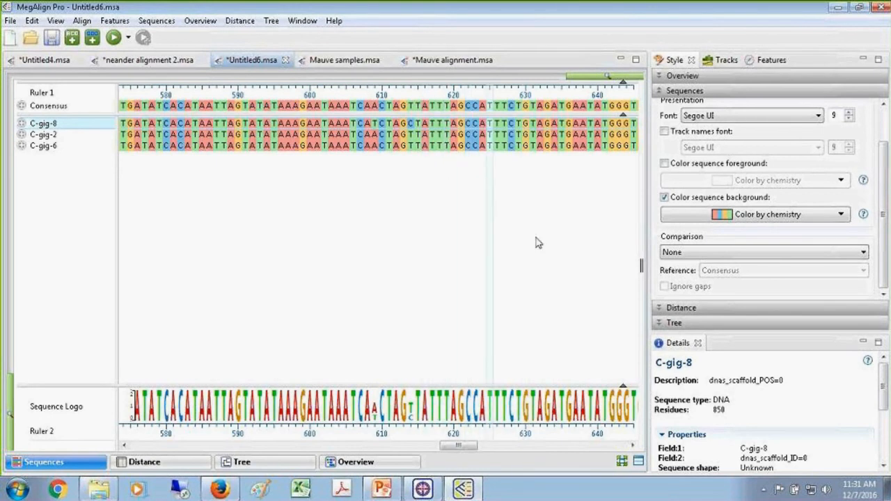
Set the sequence layout of the C-gig alignment to Automatic wrapping.
drag(880, 191, 889, 147)
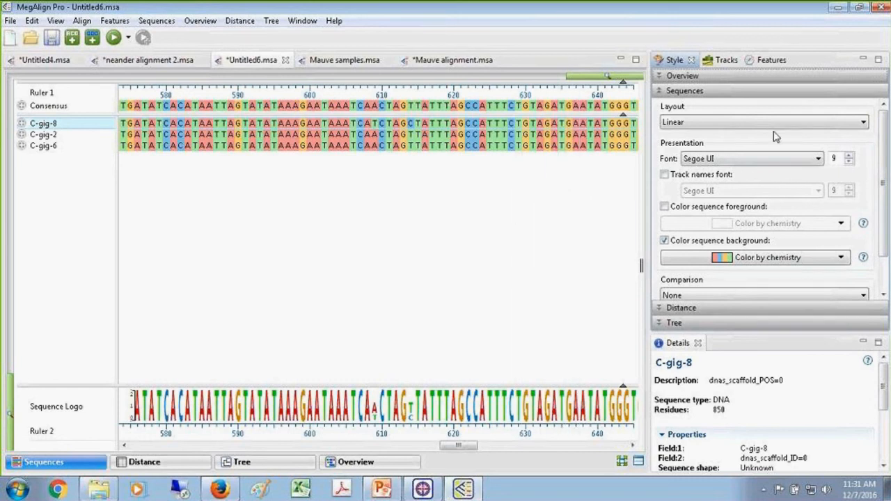
click(862, 124)
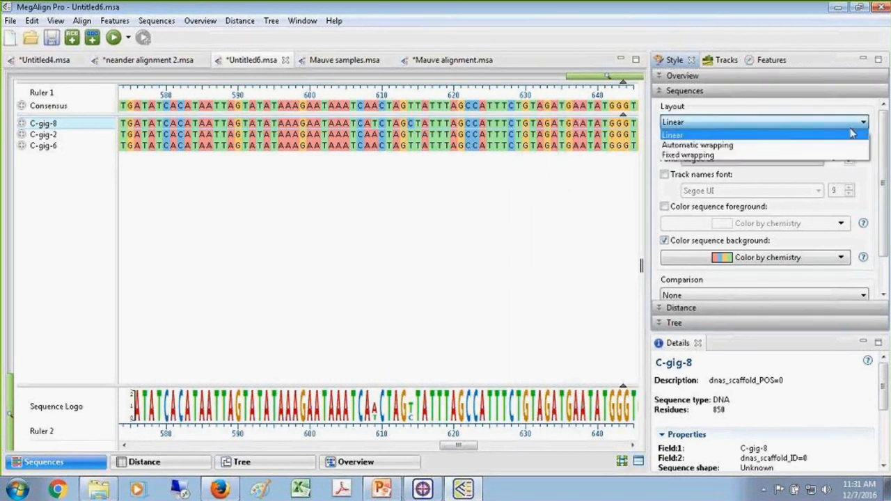
click(804, 145)
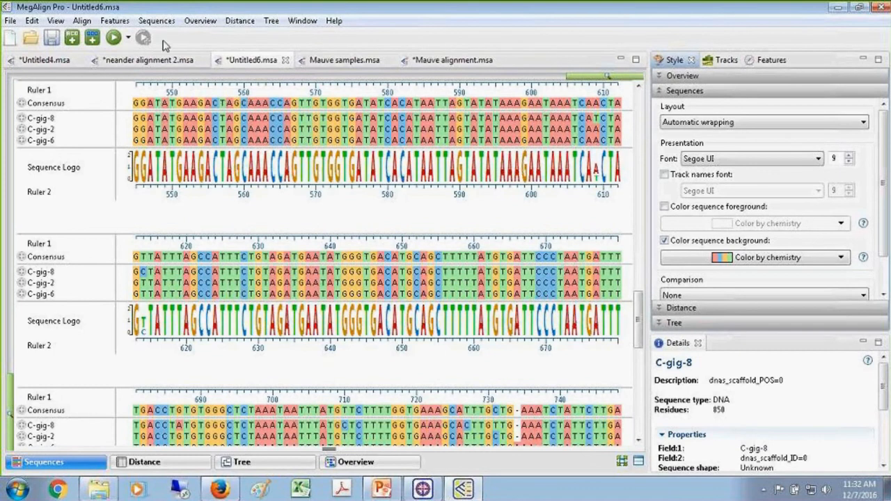
click(83, 21)
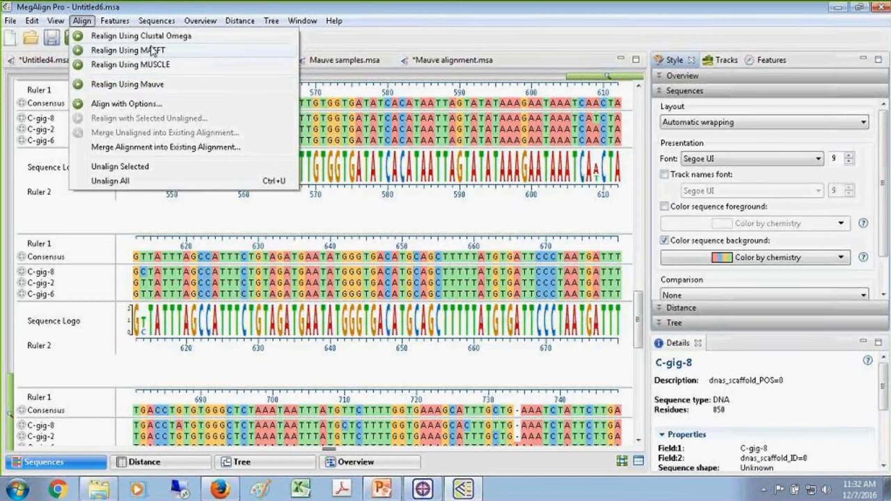
key(Right)
key(Right)
key(Left)
key(Left)
Find the topic "Choose the Multiple Alignment Method" in the help index and open it.
click(335, 22)
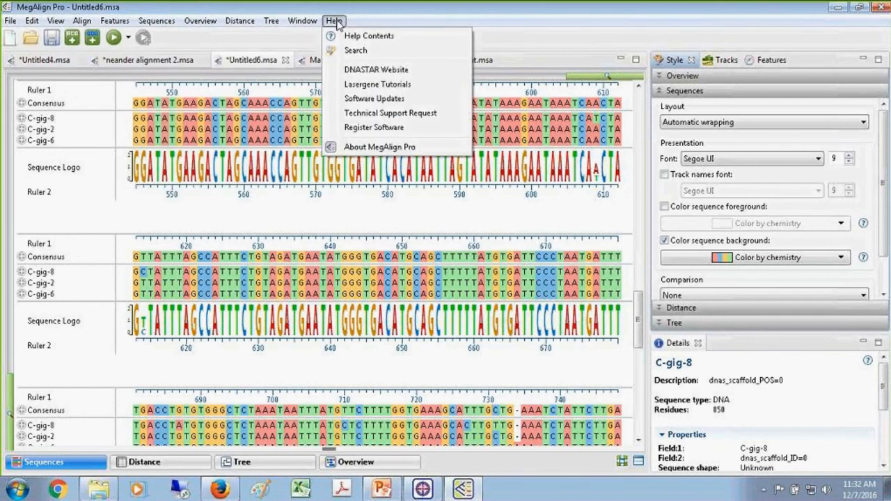
click(356, 51)
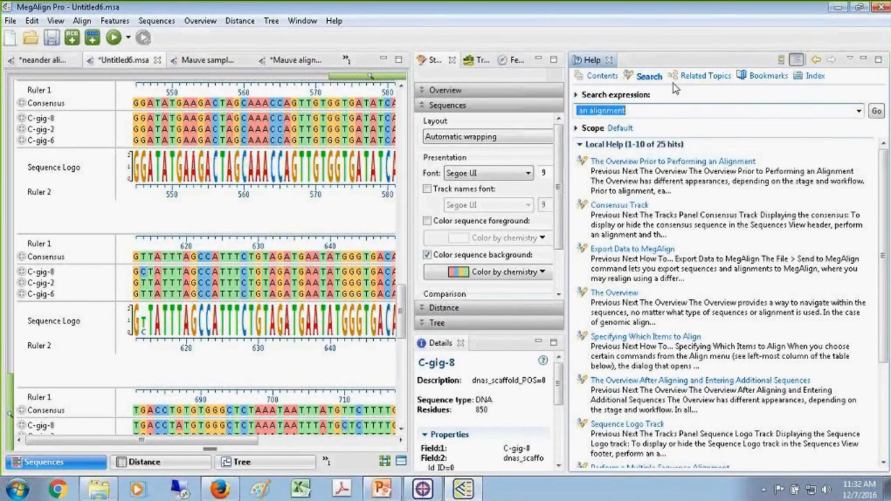
click(816, 77)
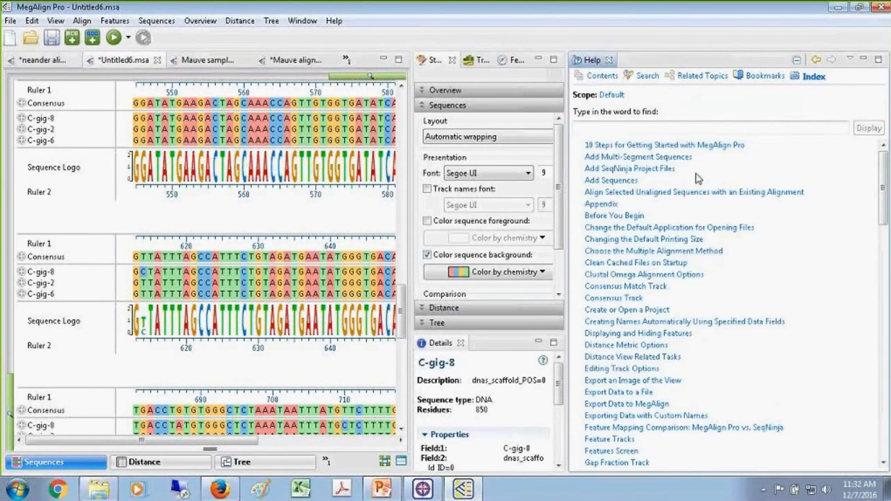
click(637, 252)
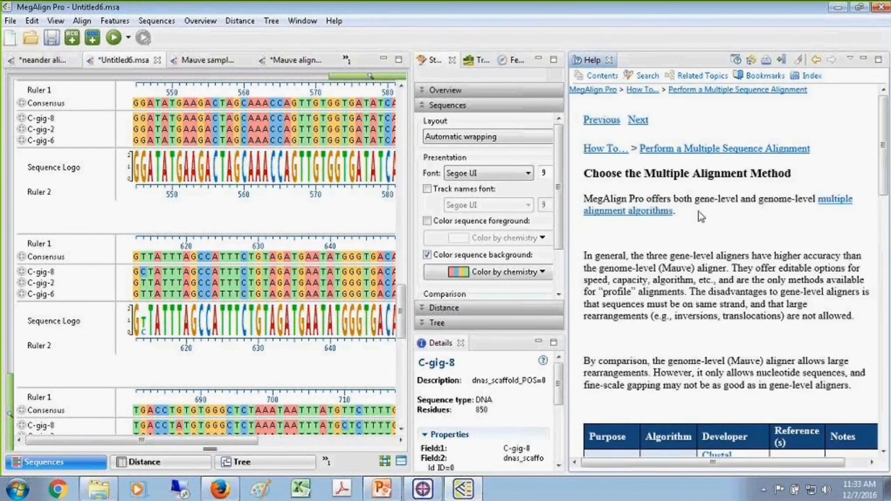
Read the help topic's comparison of gene-level and genome-level aligners, including the developer, reference and notes columns for Clustal Omega and MAFFT.
drag(885, 161, 884, 248)
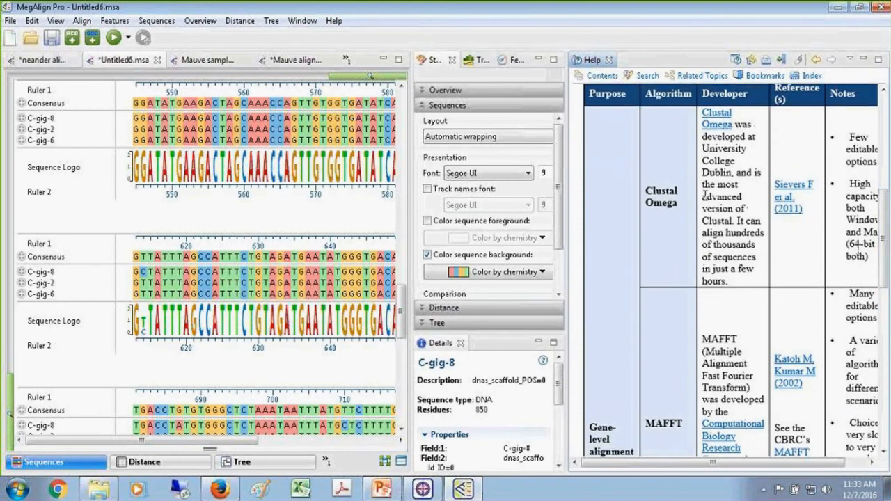
drag(706, 464, 729, 463)
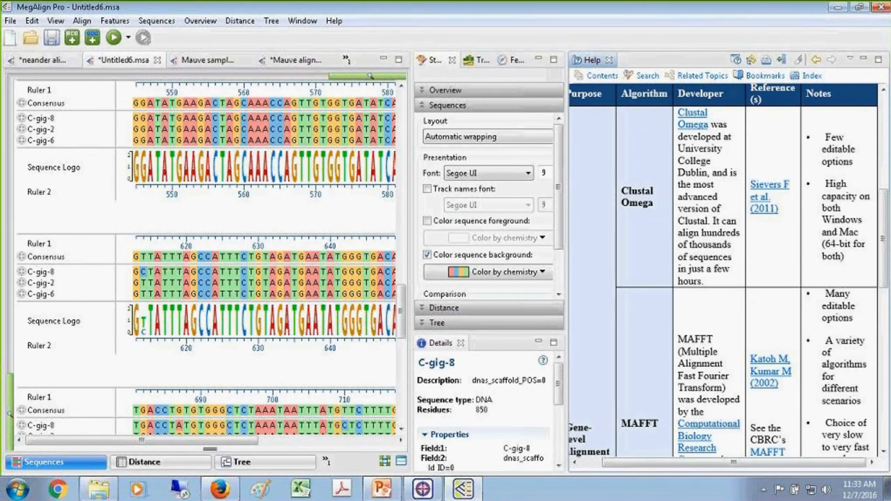
scroll(883, 230, down, 4)
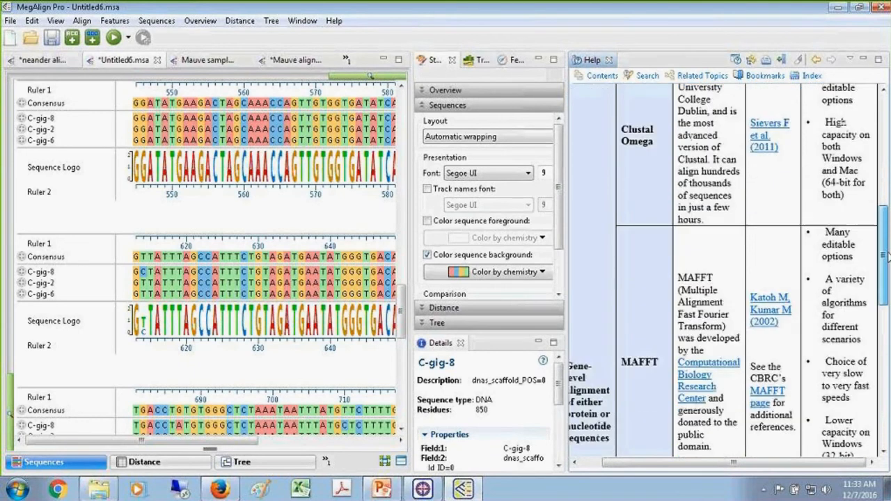
drag(886, 279, 886, 150)
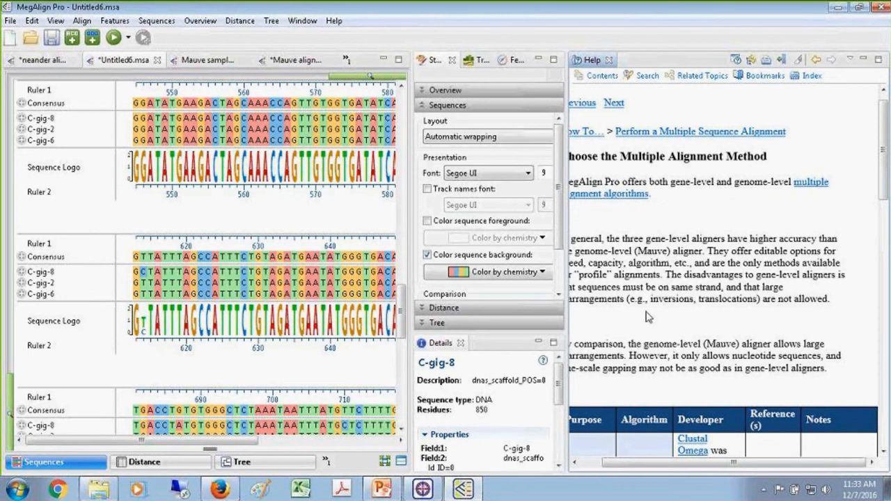
drag(646, 461, 629, 470)
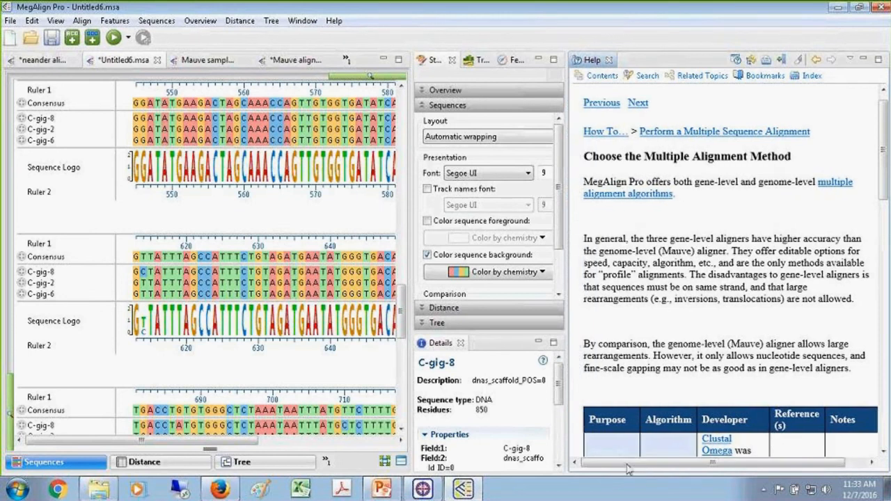
scroll(724, 138, down, 5)
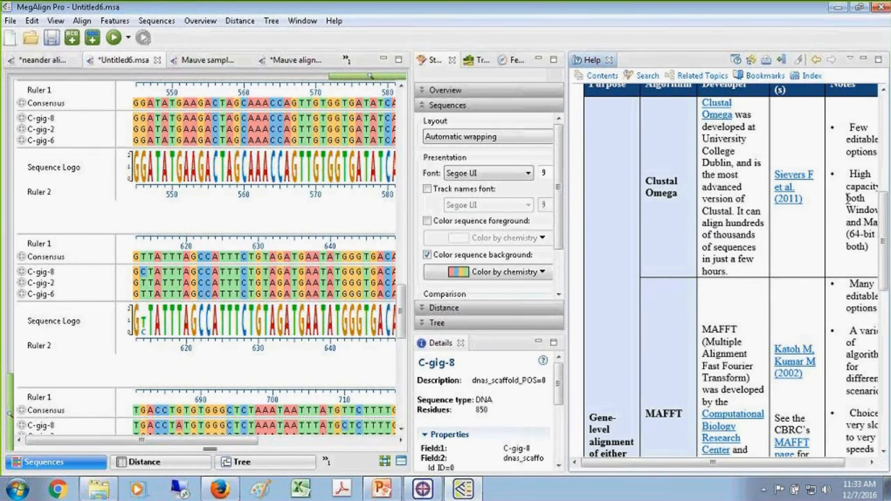
scroll(869, 219, up, 4)
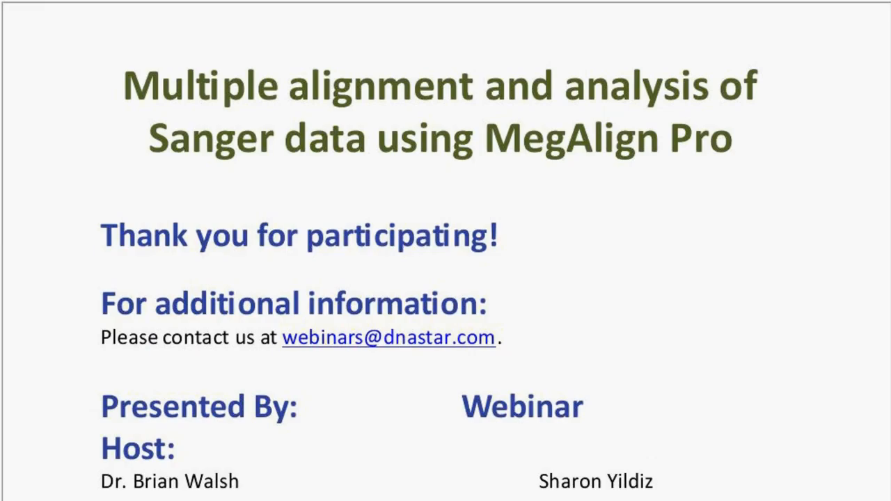